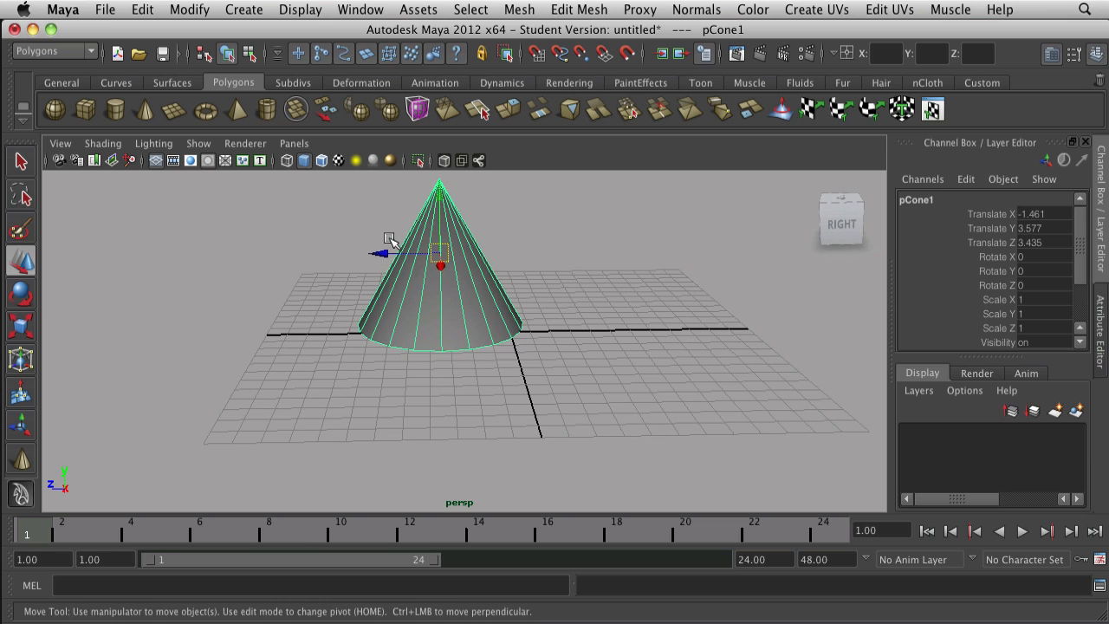
- Move the cone freely across the grid to about X -0.917, Y 3.577, Z 0.176
left_click_drag(390, 245, 485, 258)
middle_click_drag(549, 273, 538, 310, "alt")
left_click_drag(538, 310, 487, 325, "alt")
mouse_move(418, 284)
left_mouse_down()
mouse_move(381, 295)
mouse_move(414, 286)
left_mouse_up()
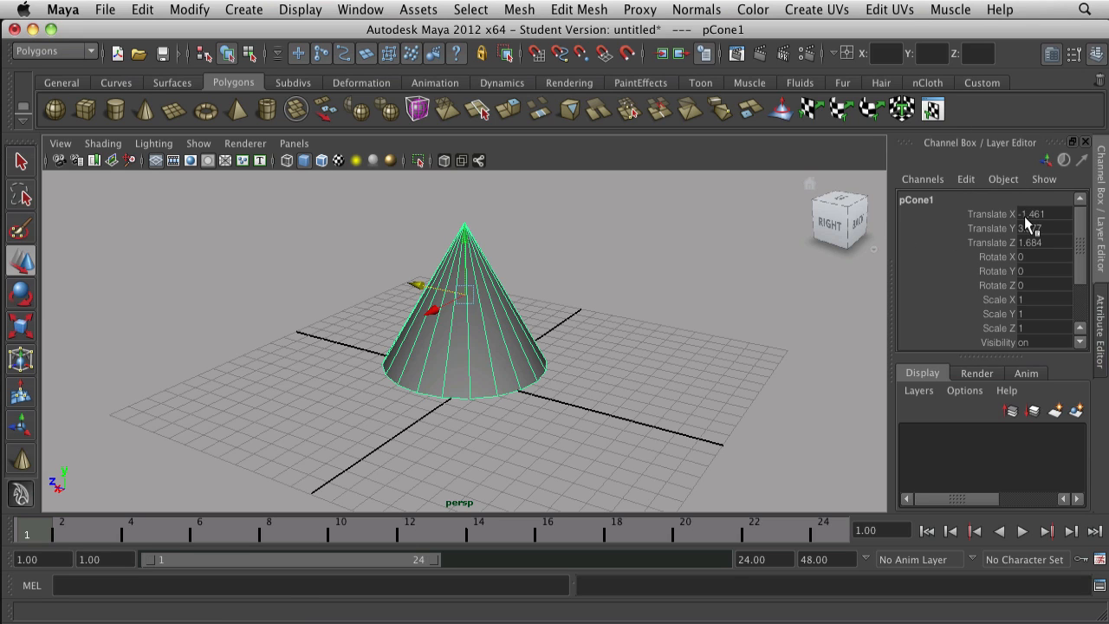
scroll(1030, 230, "down", 3)
scroll(1033, 256, "up", 3)
scroll(1082, 257, "down", 2)
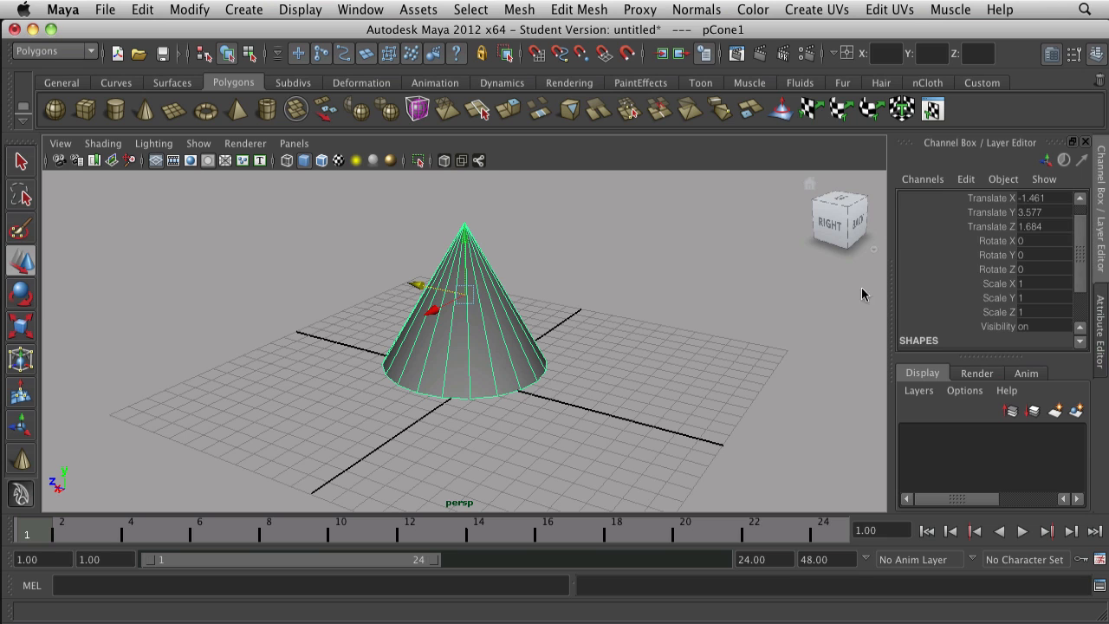
left_click_drag(430, 308, 572, 294)
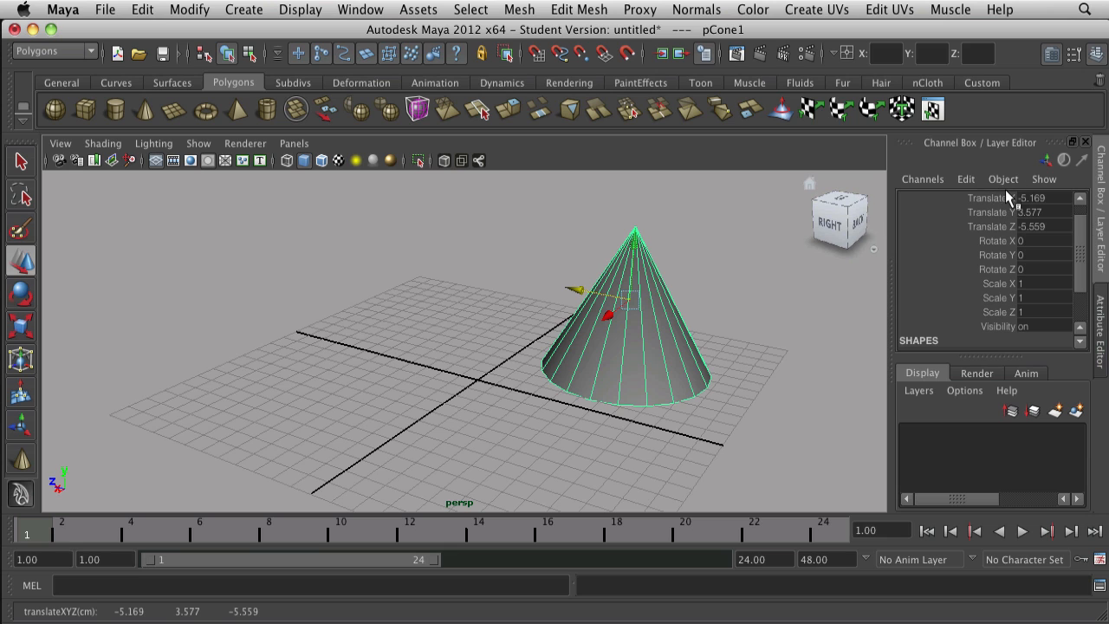
left_click_drag(574, 291, 435, 293)
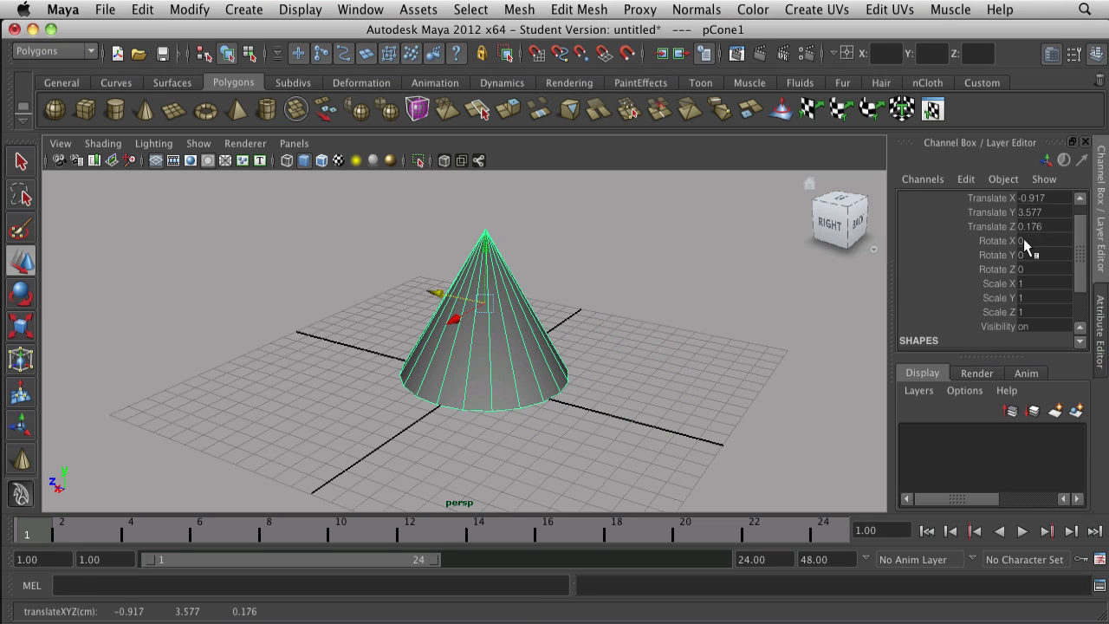
- Rotate the cone freely to about -47.844 in X, -92.903 in Y and -306.864 in Z
key("e")
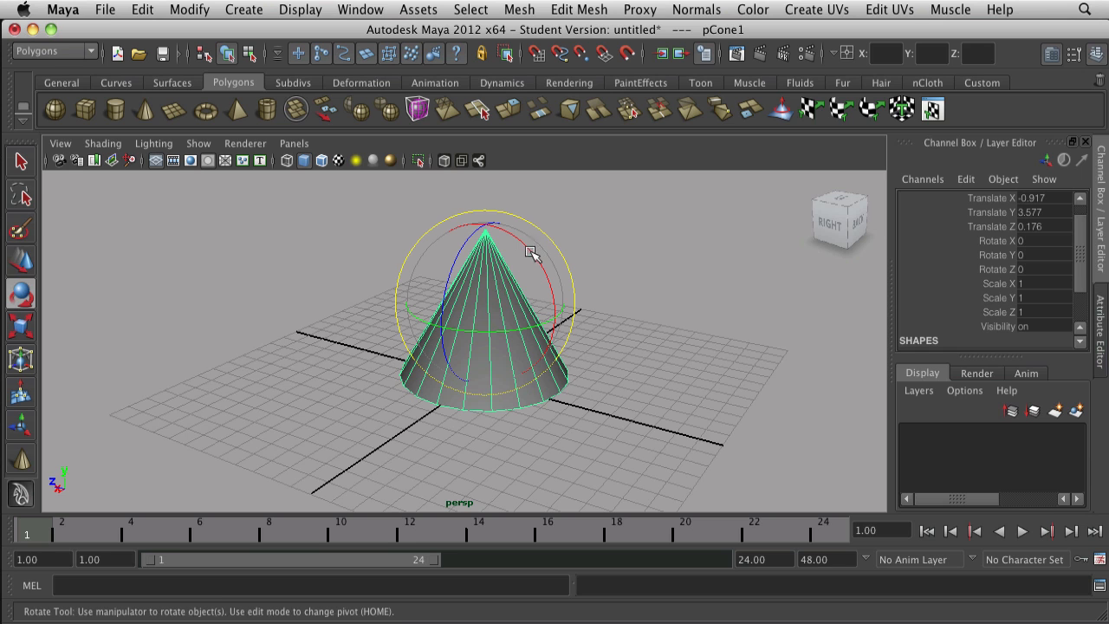
left_click_drag(531, 254, 494, 280)
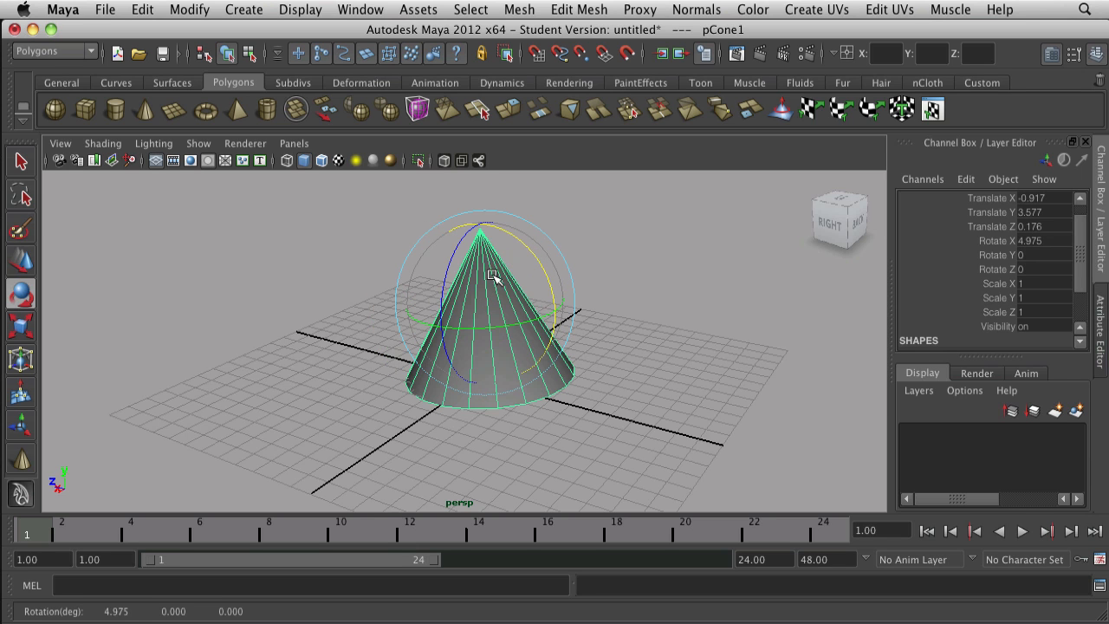
left_click_drag(441, 309, 402, 288)
scroll(475, 368, "down", 3)
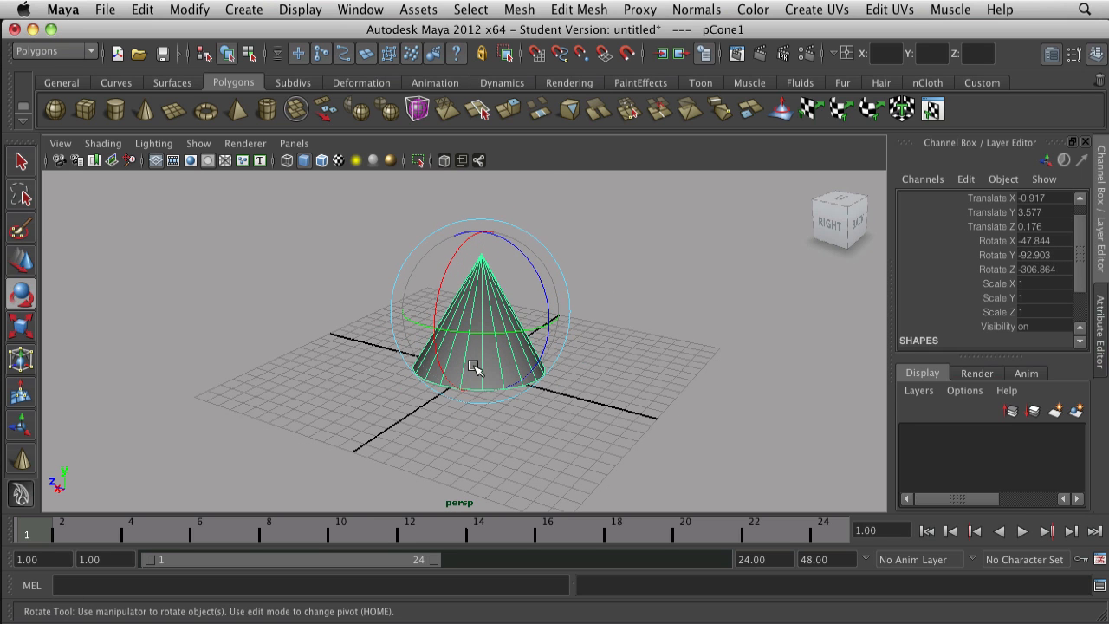
- Scale the cone up uniformly to about 1.919 on all three axes
key("r")
left_click_drag(478, 308, 590, 364)
scroll(1002, 302, "down", 3)
scroll(1028, 303, "up", 4)
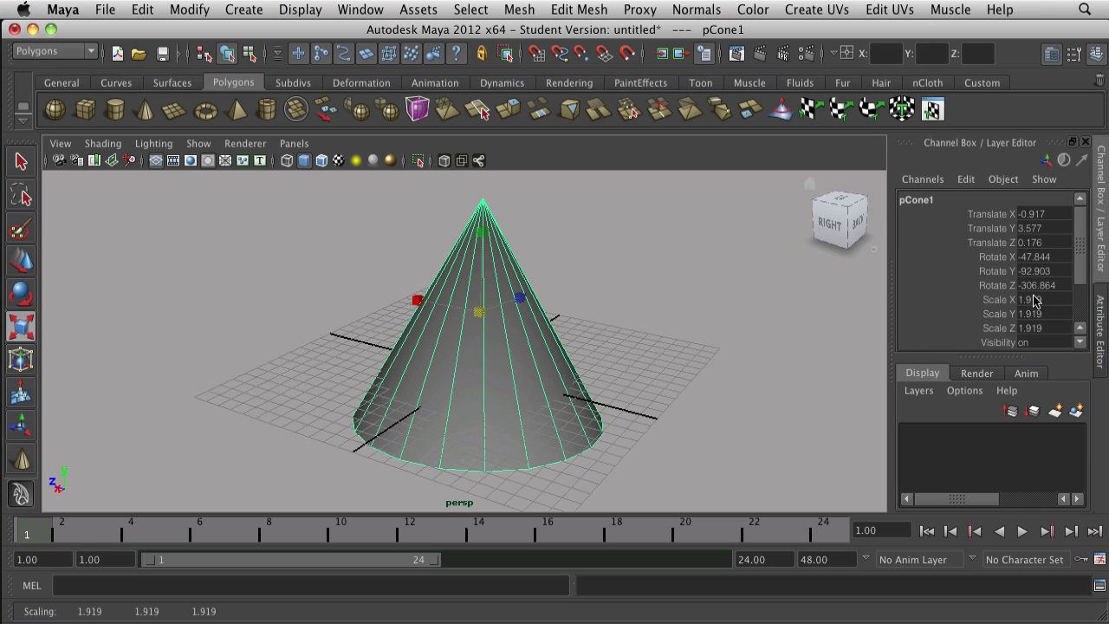
- Set the cone's Visibility channel to off and clear the selection
left_click(917, 200)
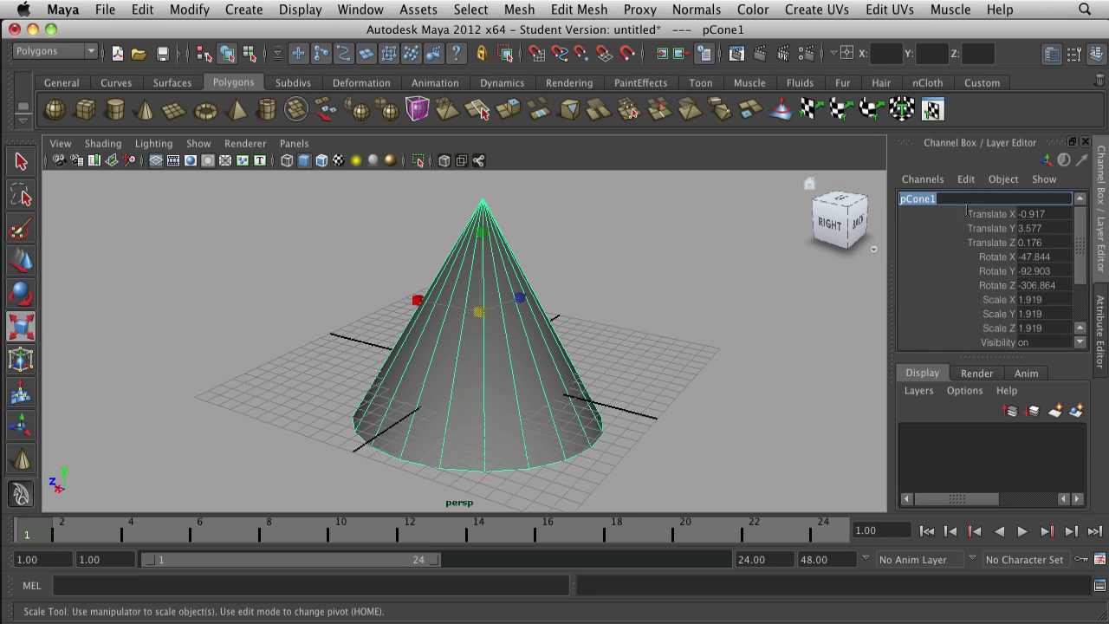
left_click(951, 244)
scroll(1011, 278, "down", 3)
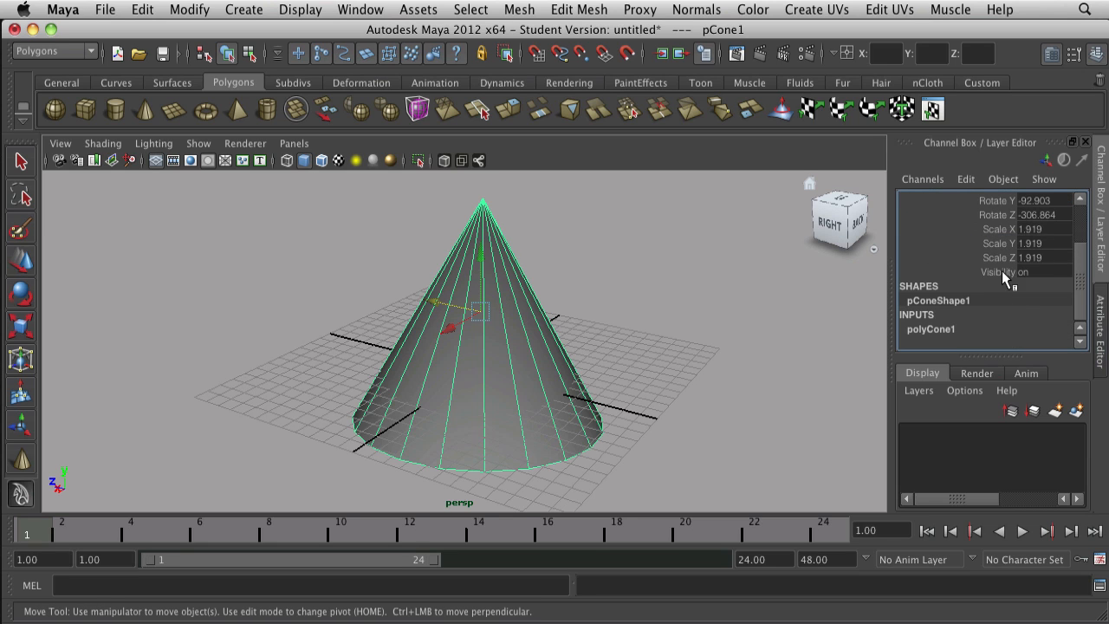
left_click(1048, 272)
type("of")
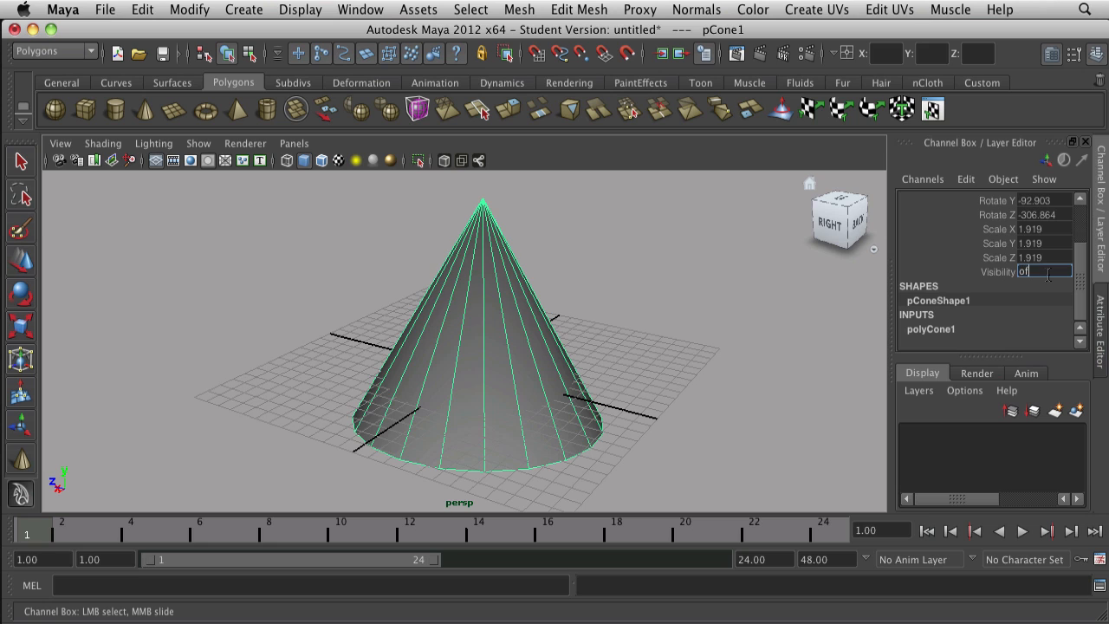
type("f")
key("Return")
left_click(763, 329)
key("r")
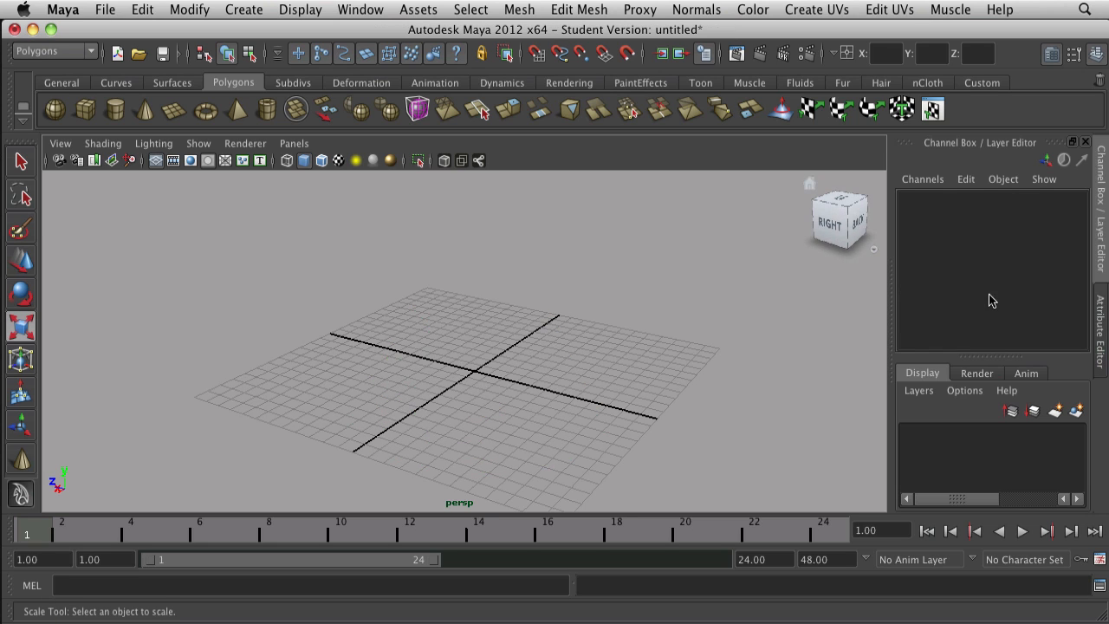
- Undo the deselection of the cone and set its Visibility channel back to on
key("z")
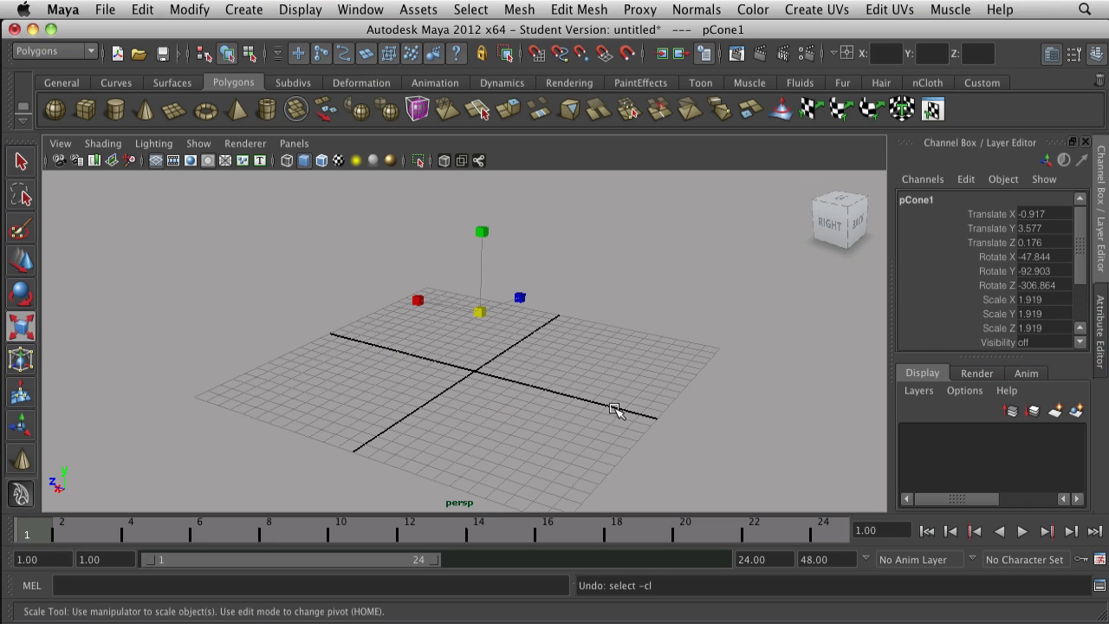
left_click(1025, 343)
left_click(1026, 343)
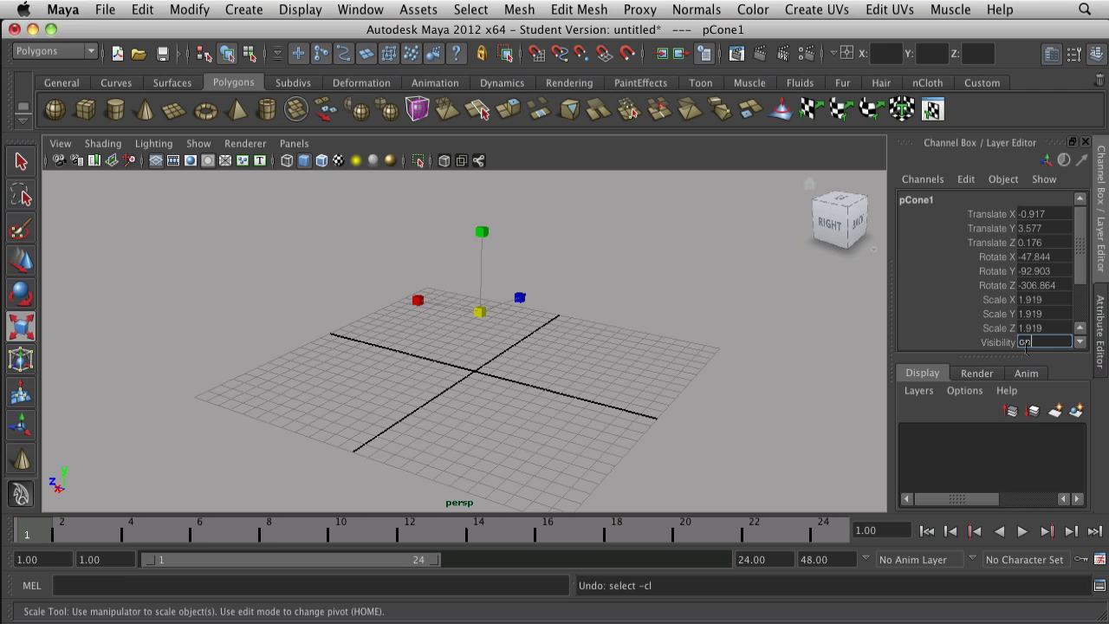
key("Return")
left_click(654, 332)
scroll(649, 335, "down", 3)
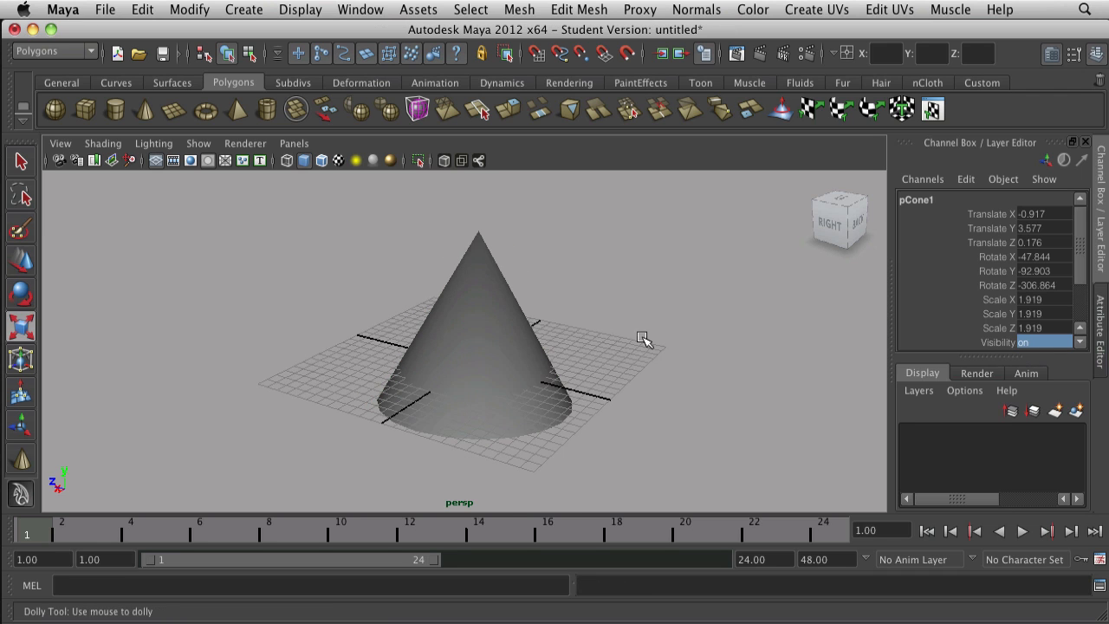
- Select the cone and set all its Translate, Rotate and Scale channels to 0 at once
left_click_drag(447, 393, 347, 404, "alt")
left_click(430, 391)
left_click_drag(445, 480, 623, 423, "alt")
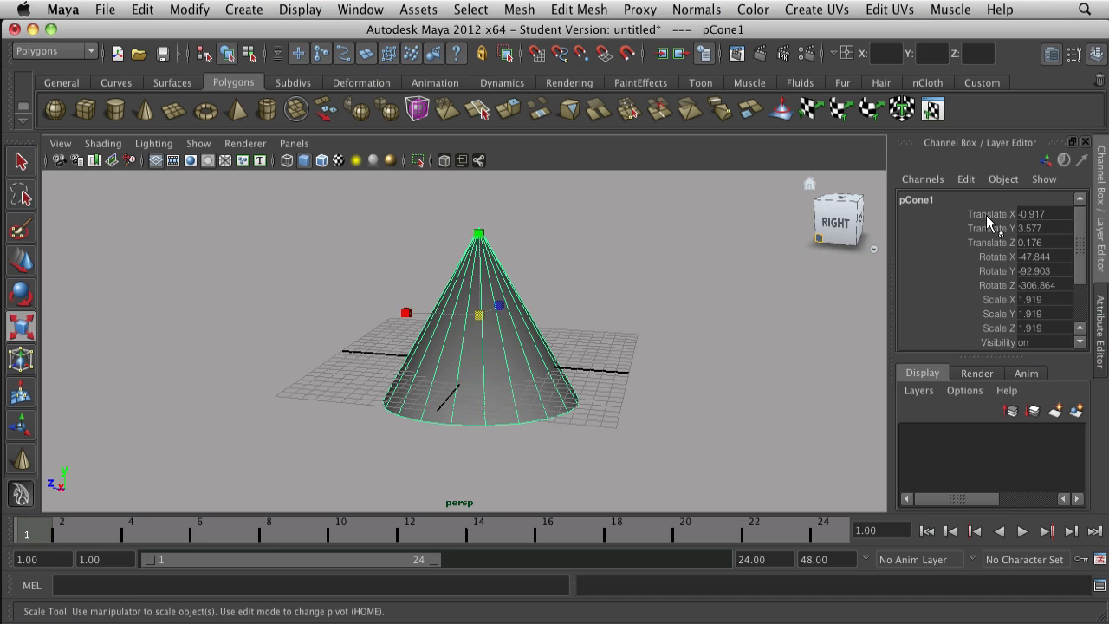
left_click_drag(987, 211, 1097, 334)
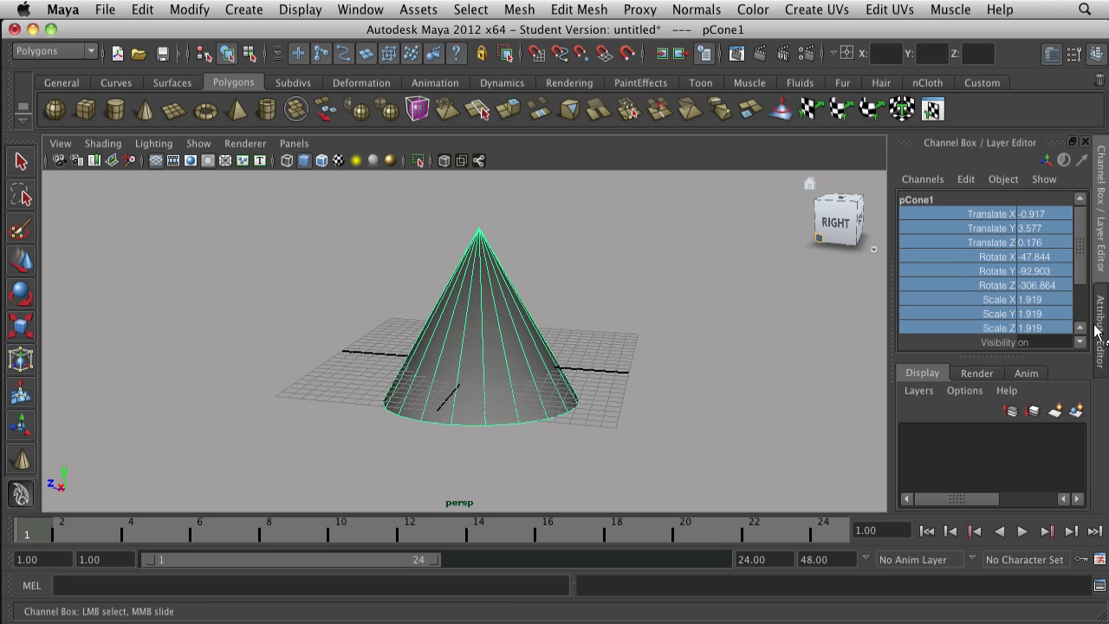
left_click_drag(1010, 208, 1052, 324)
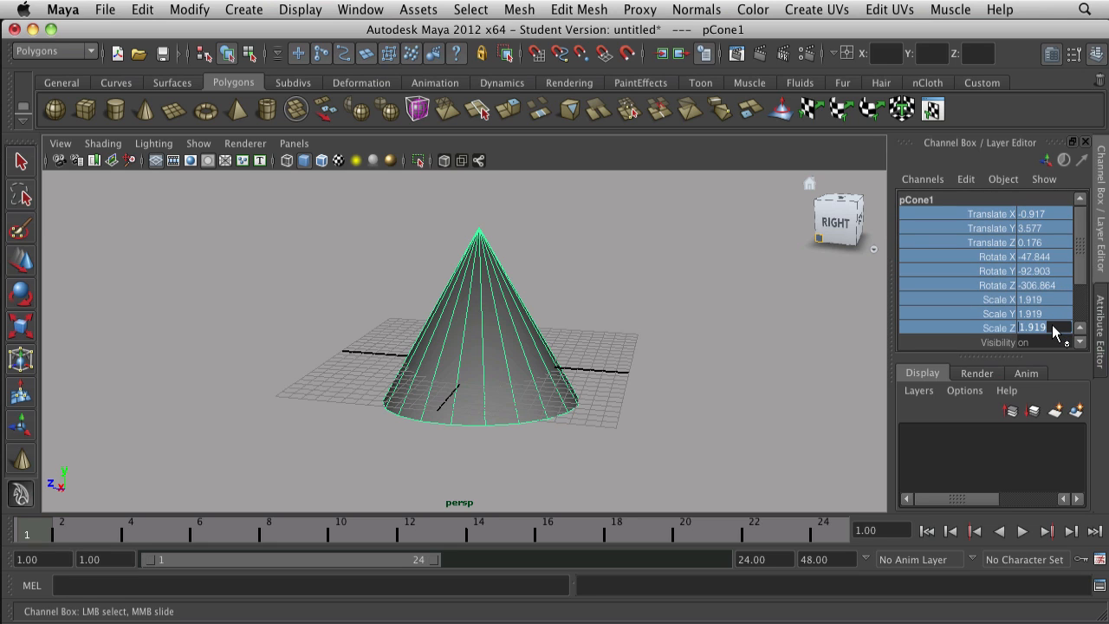
type("0")
key("Return")
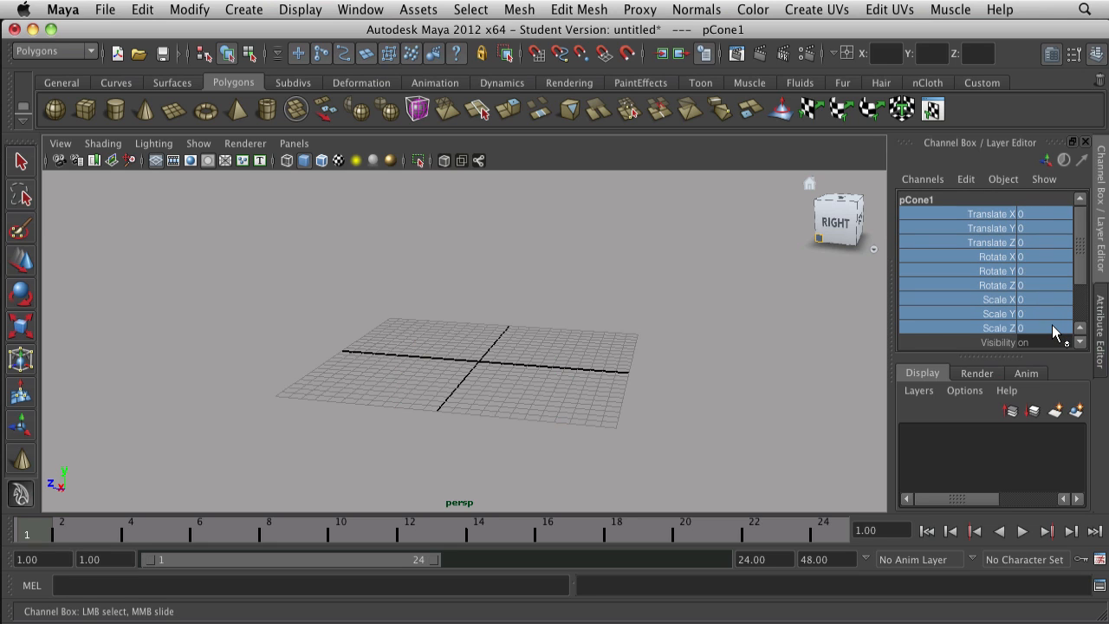
- Bring back the cone's selection and set its Scale X, Y and Z to 1
left_click(607, 345)
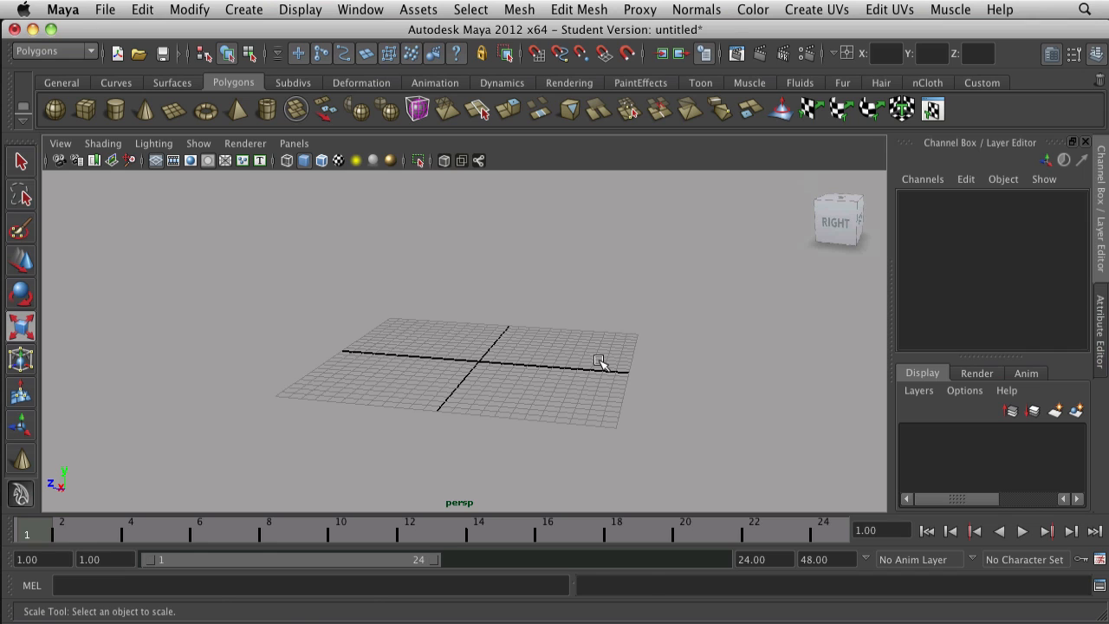
key("z")
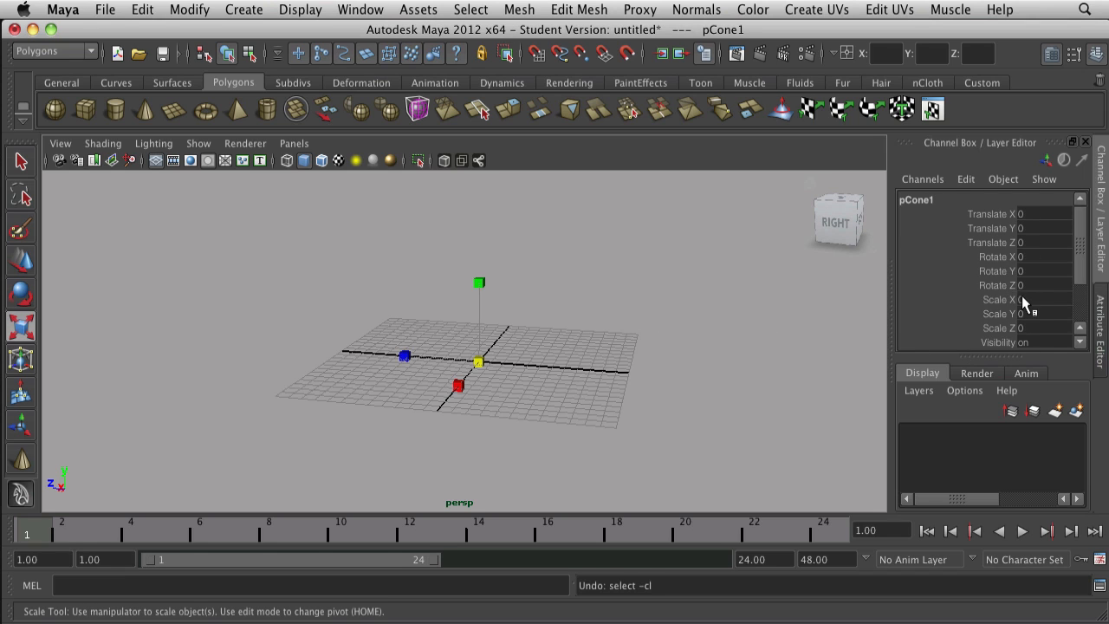
key("Tab")
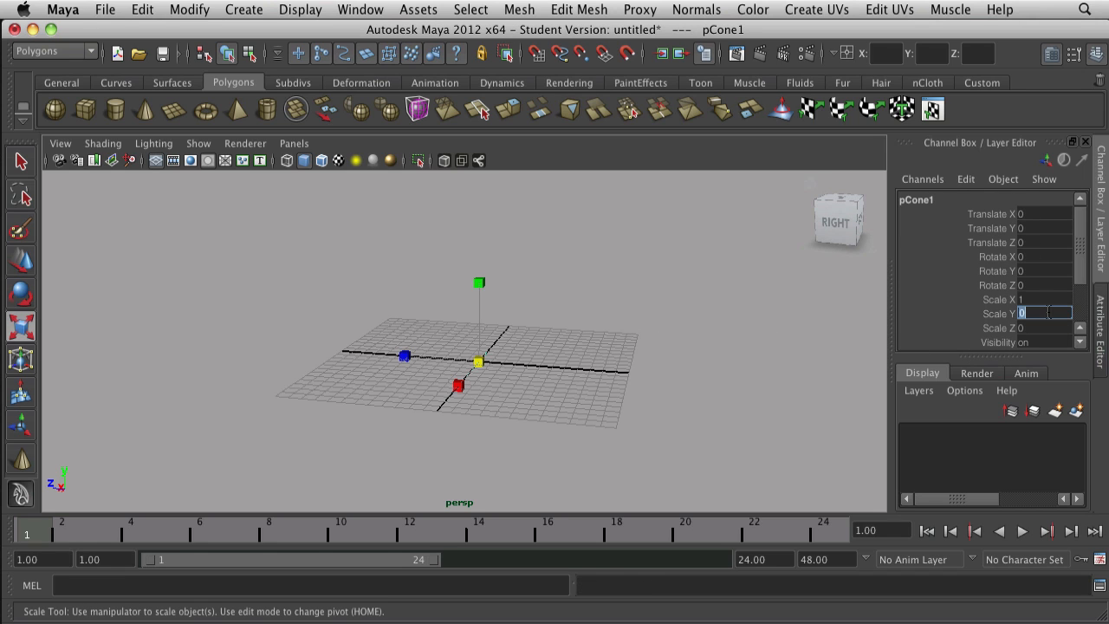
type("1")
key("Tab")
type("1")
key("Return")
left_click(487, 323)
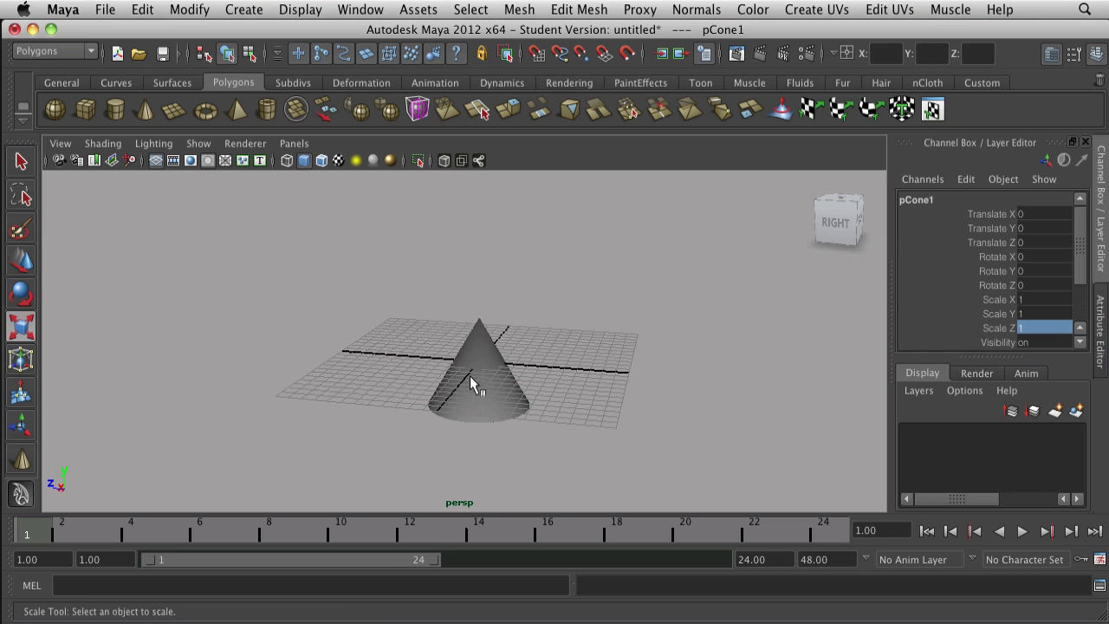
- Select the cone and move it up along Y to about 6.323
left_click_drag(551, 406, 487, 396, "alt")
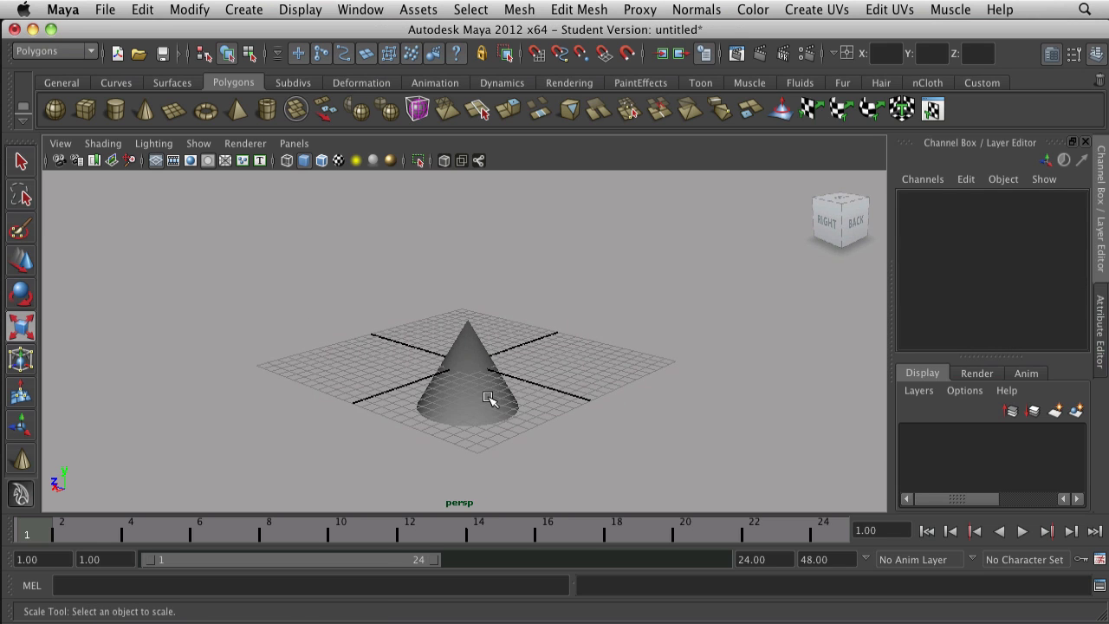
left_click(488, 396)
key("w")
left_click_drag(465, 303, 476, 193)
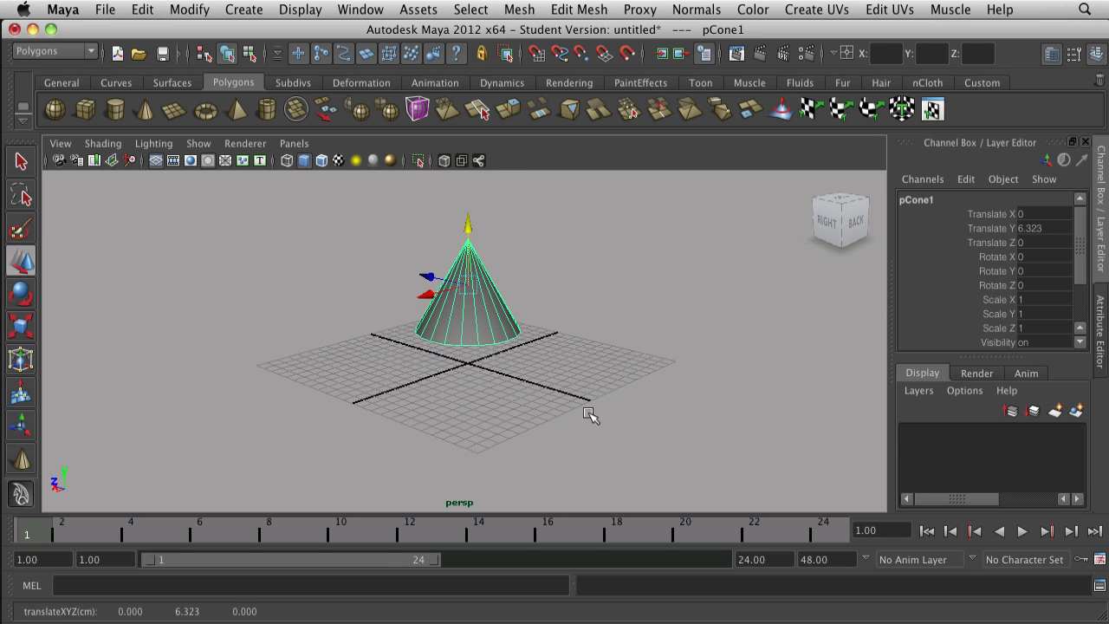
- Set the cone's Scale X to 0.5 and deselect the cone
left_click(996, 300)
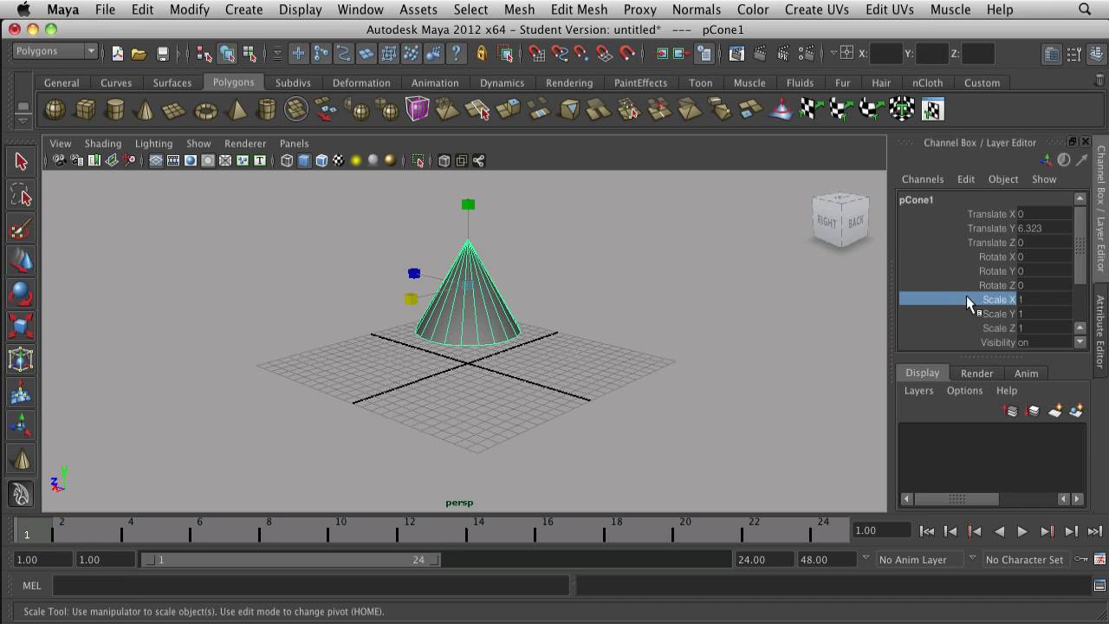
left_click(1032, 300)
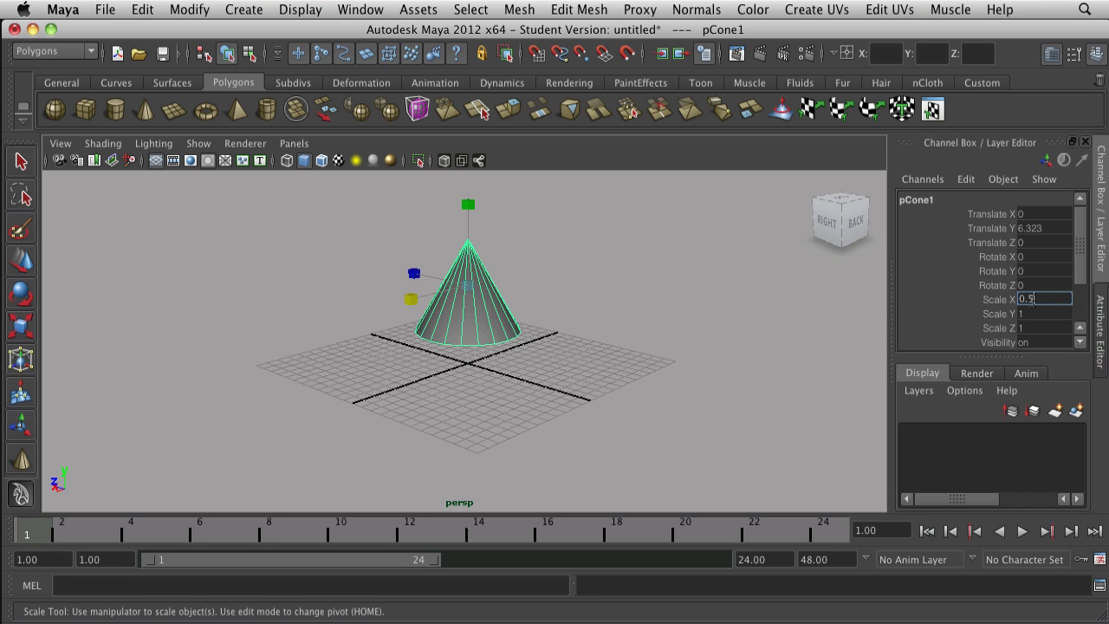
key("Return")
left_click(649, 307)
- Undo the deselection and the Scale X change, and frame the cone in the view
key("w")
key("z")
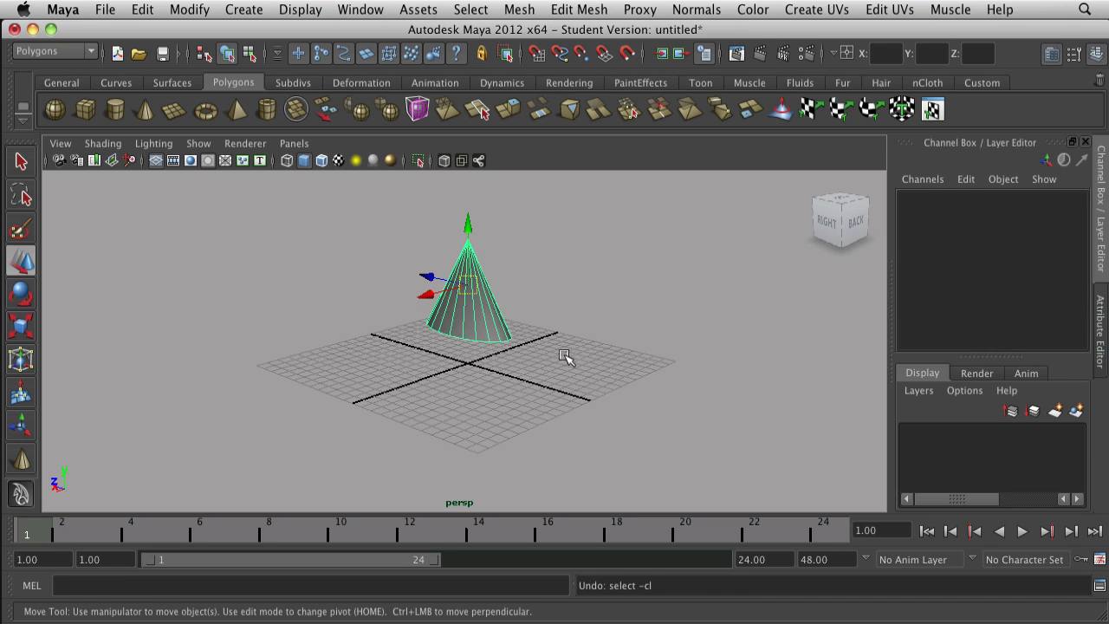
key("z")
key("f")
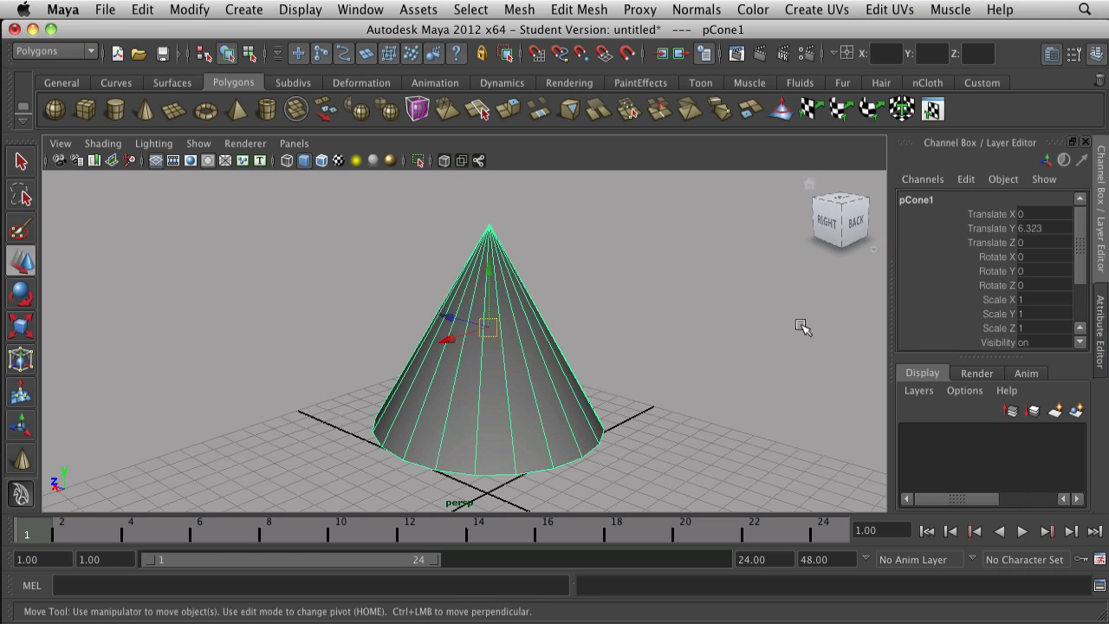
- Adjust the cone's Translate Y channel interactively in the viewport to about 5.781
left_click_drag(644, 438, 626, 424, "alt")
scroll(1002, 321, "down", 3)
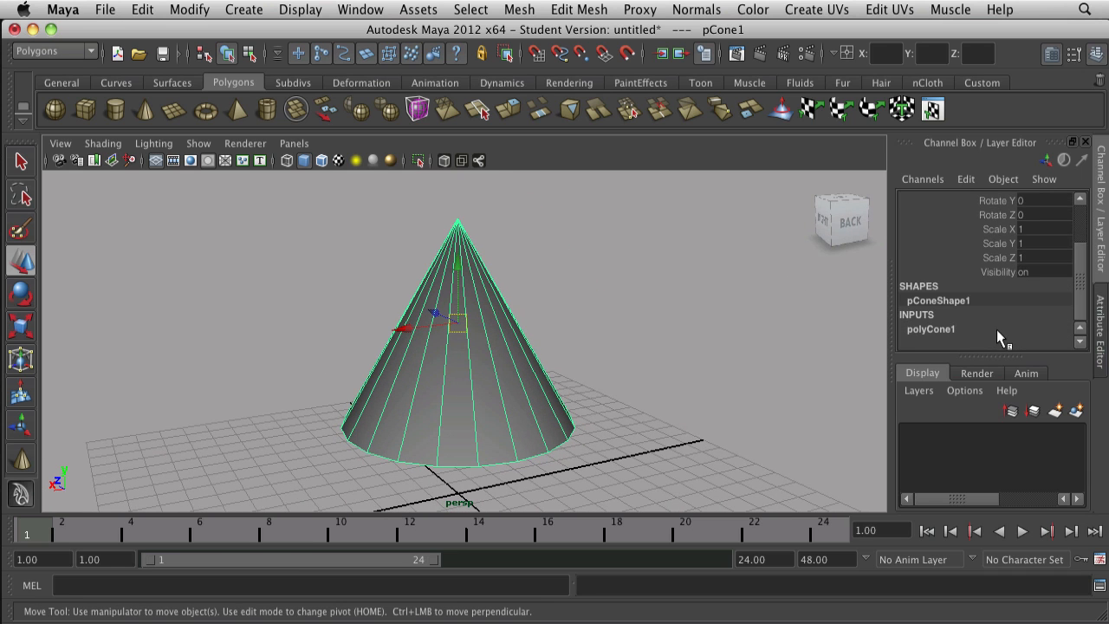
scroll(997, 329, "up", 3)
scroll(1004, 298, "down", 3)
scroll(1006, 292, "up", 3)
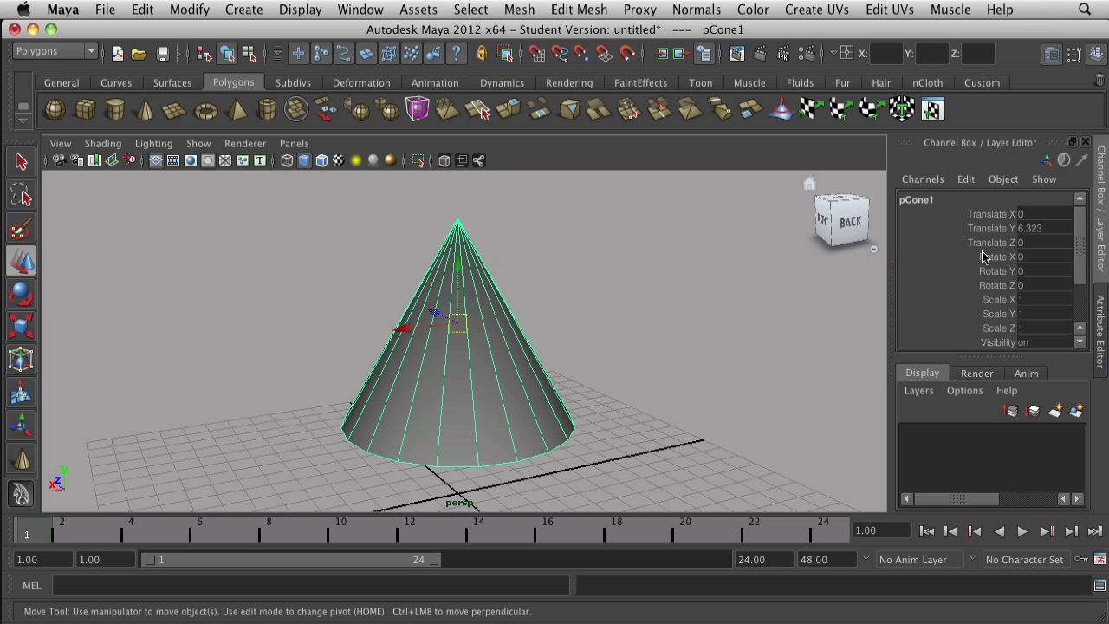
left_click(997, 228)
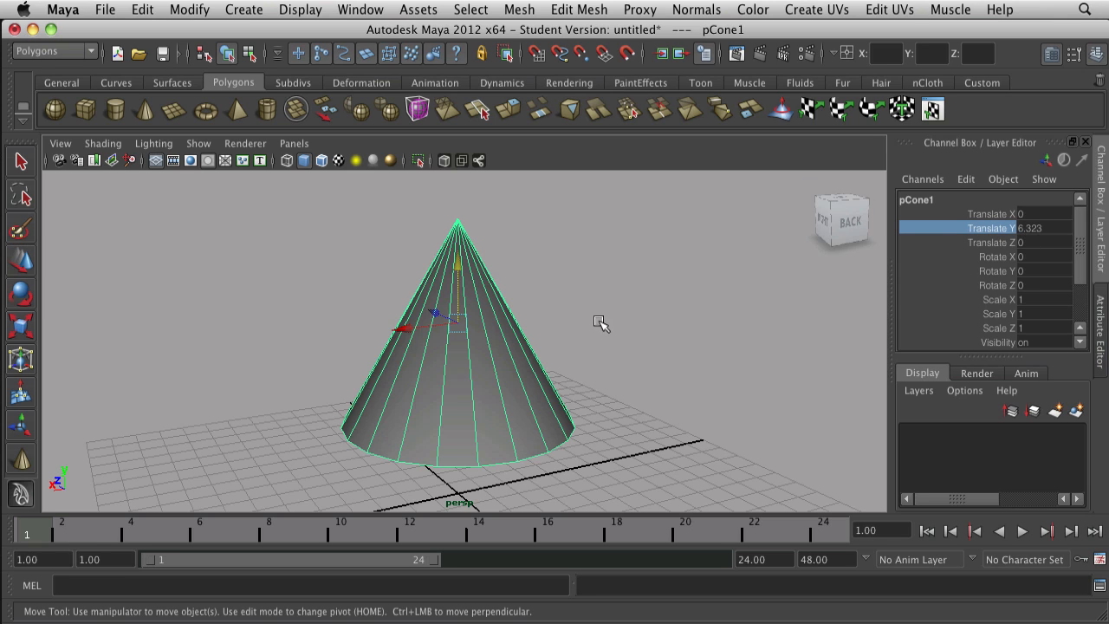
middle_click_drag(622, 344, 750, 324)
scroll(751, 326, "down", 5)
scroll(577, 388, "up", 2)
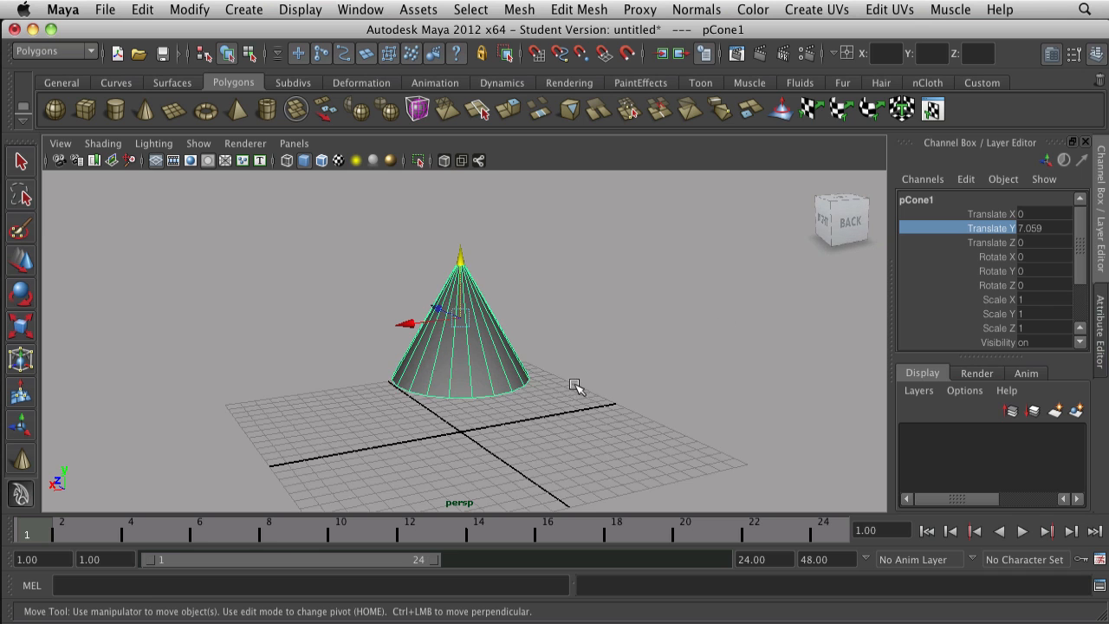
left_click_drag(577, 388, 718, 339, "alt")
mouse_move(719, 339)
middle_mouse_down()
mouse_move(705, 396)
mouse_move(723, 346)
mouse_move(739, 339)
middle_mouse_up()
- Adjust the cone's Translate Z channel interactively in the viewport to about -1.992 and deselect the cone
left_click(997, 244)
scroll(679, 391, "up", 2)
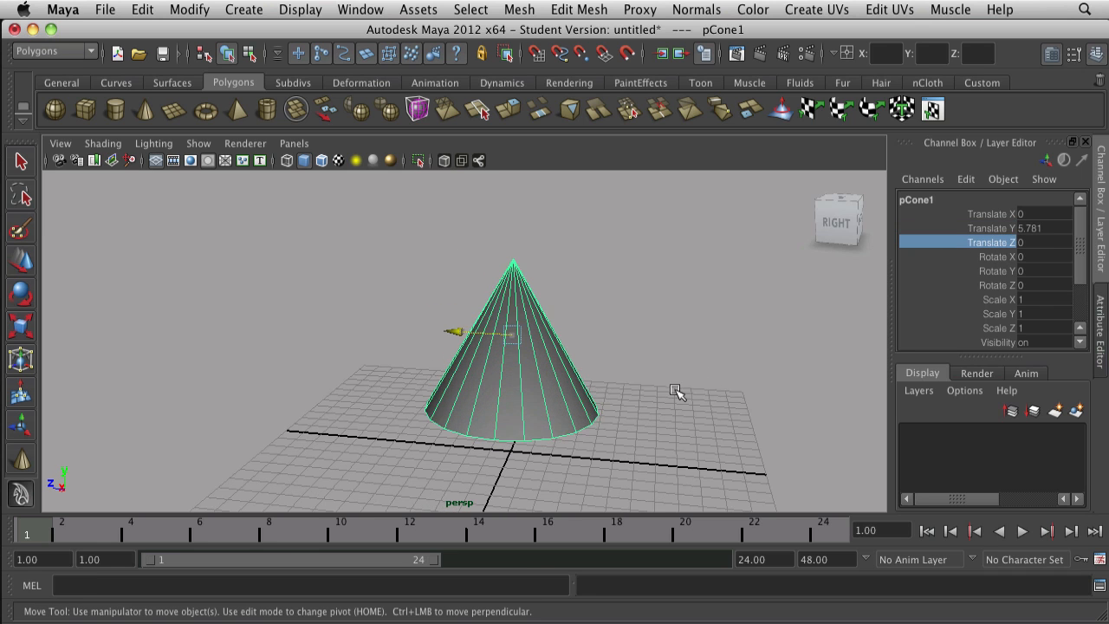
middle_click_drag(679, 391, 638, 393)
scroll(676, 404, "up", 8)
scroll(670, 391, "down", 6)
right_click_drag(669, 391, 557, 369, "alt")
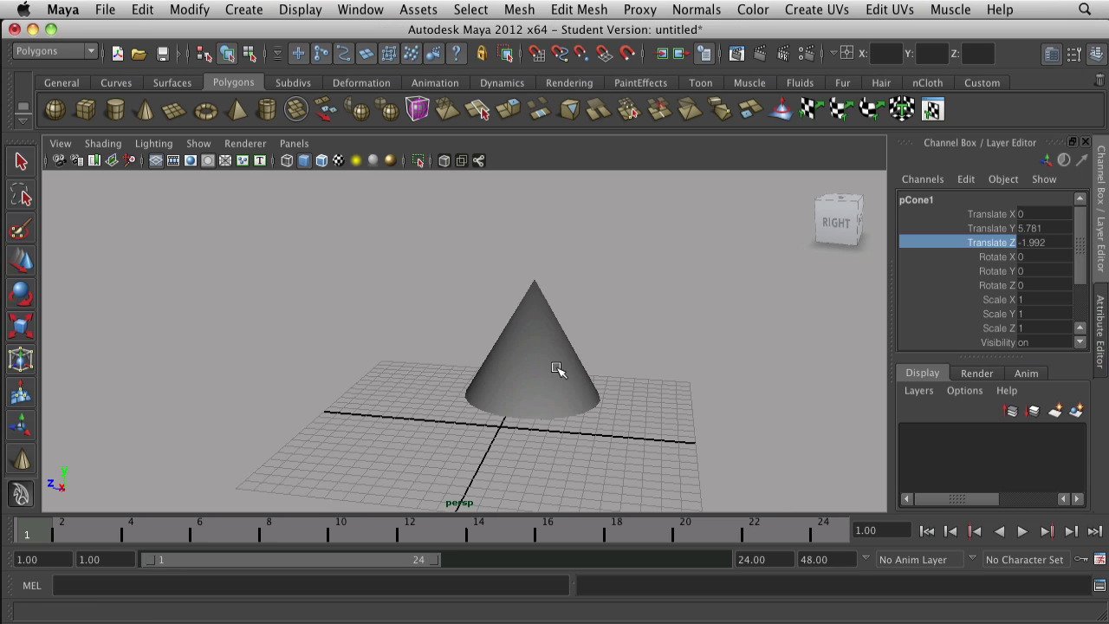
- Select the cone and adjust its Translate Z channel interactively in the viewport to about -0.456
left_click(577, 369)
left_click(549, 377)
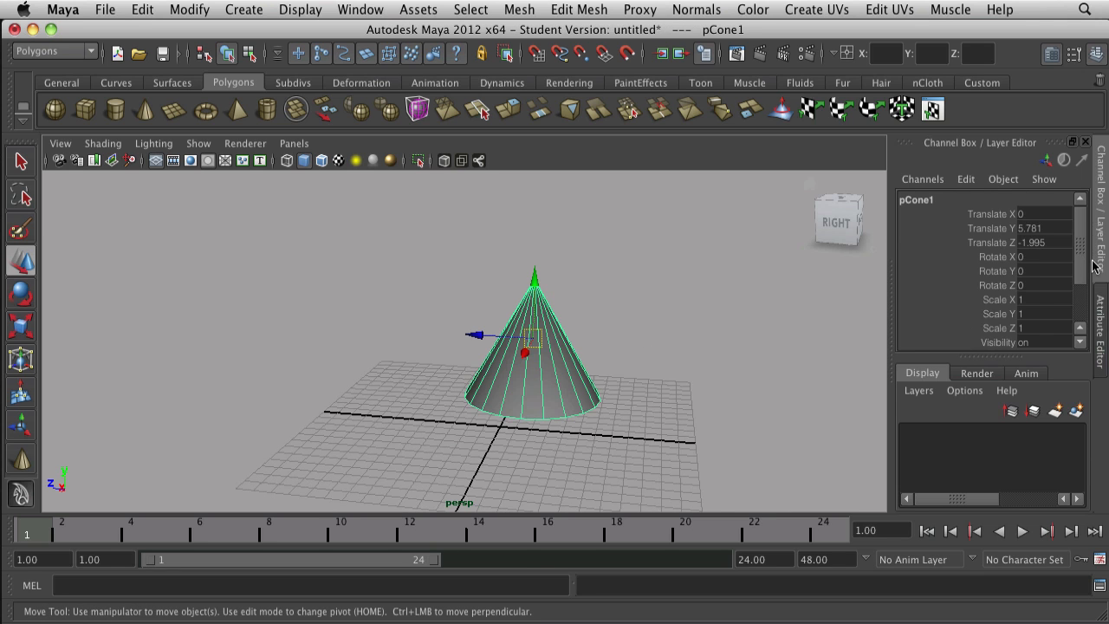
left_click(995, 243)
scroll(673, 408, "down", 2)
middle_click_drag(673, 408, 650, 454)
key("w")
scroll(650, 455, "down", 2)
scroll(694, 299, "up", 4)
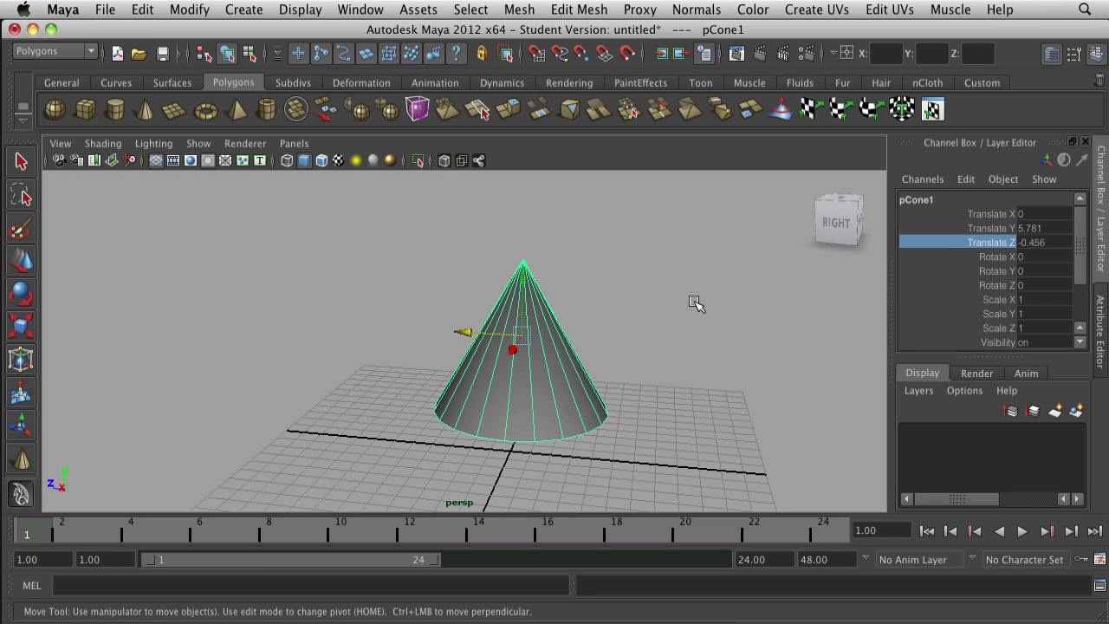
left_click_drag(699, 337, 607, 369, "alt")
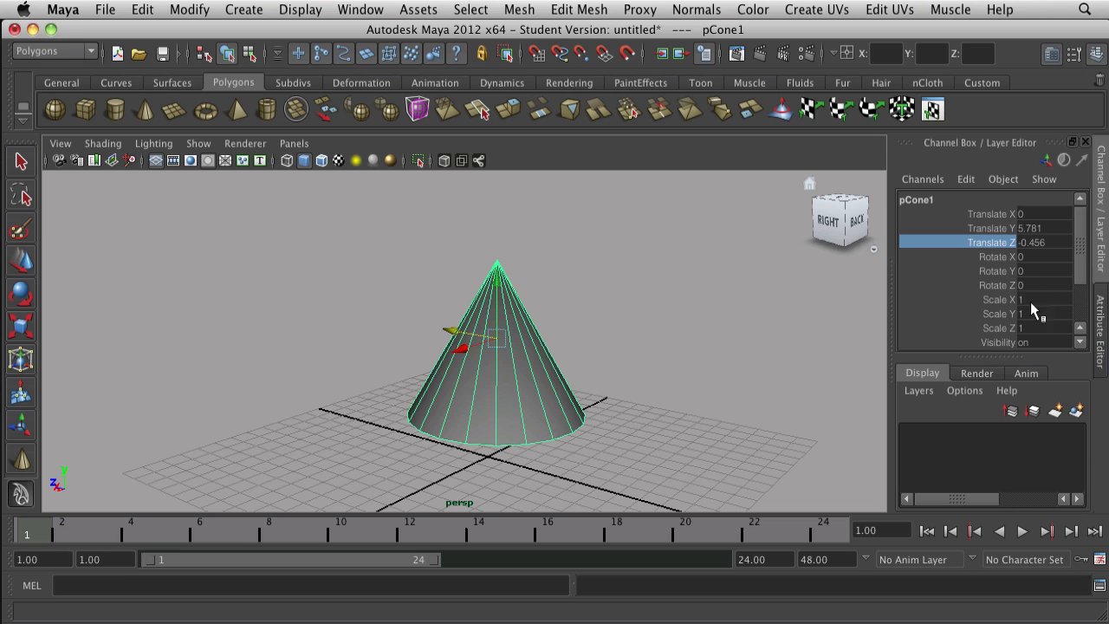
- Turn off the channel manipulators and adjust the cone's Translate Z at slow speed to about -0.386, then at medium speed to about -0.786
left_click(1047, 161)
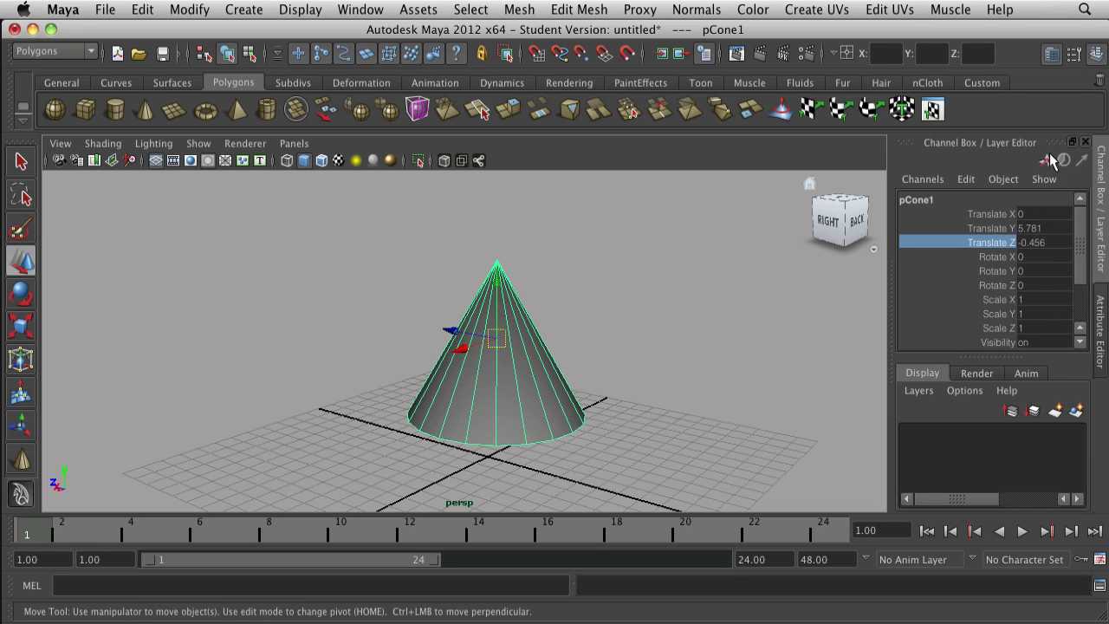
left_click(1062, 163)
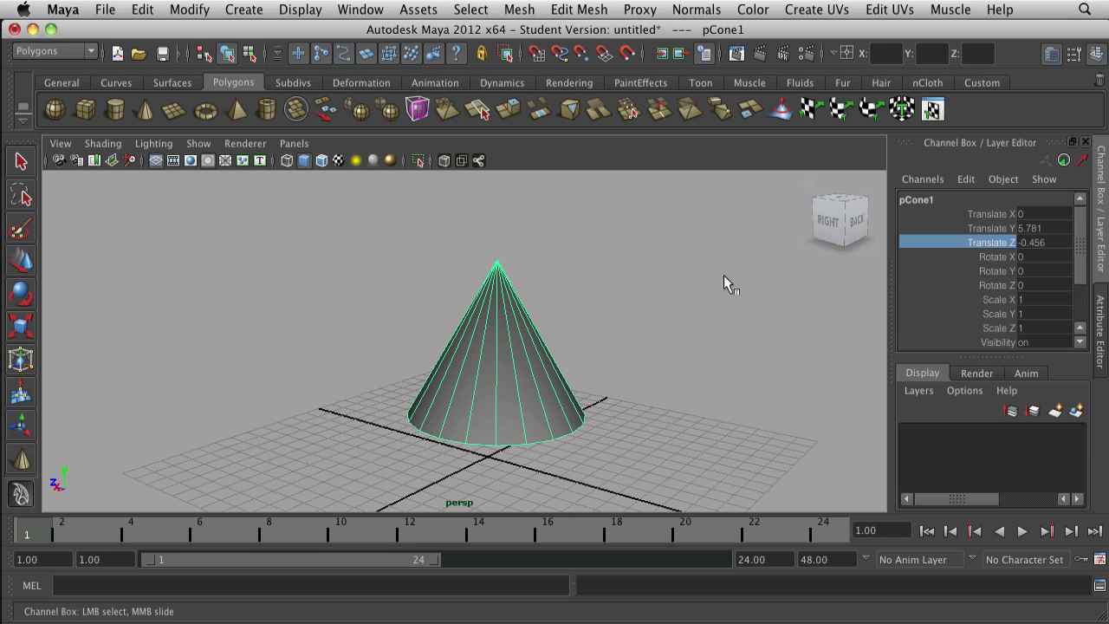
middle_click_drag(745, 307, 797, 303)
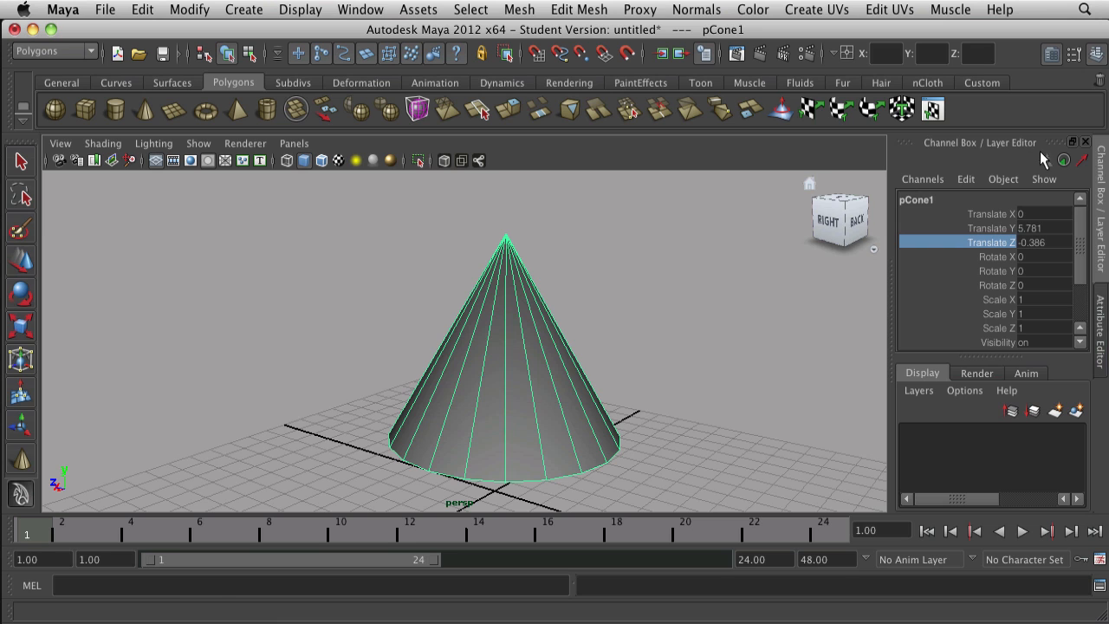
left_click(1064, 163)
middle_click_drag(773, 376, 869, 280)
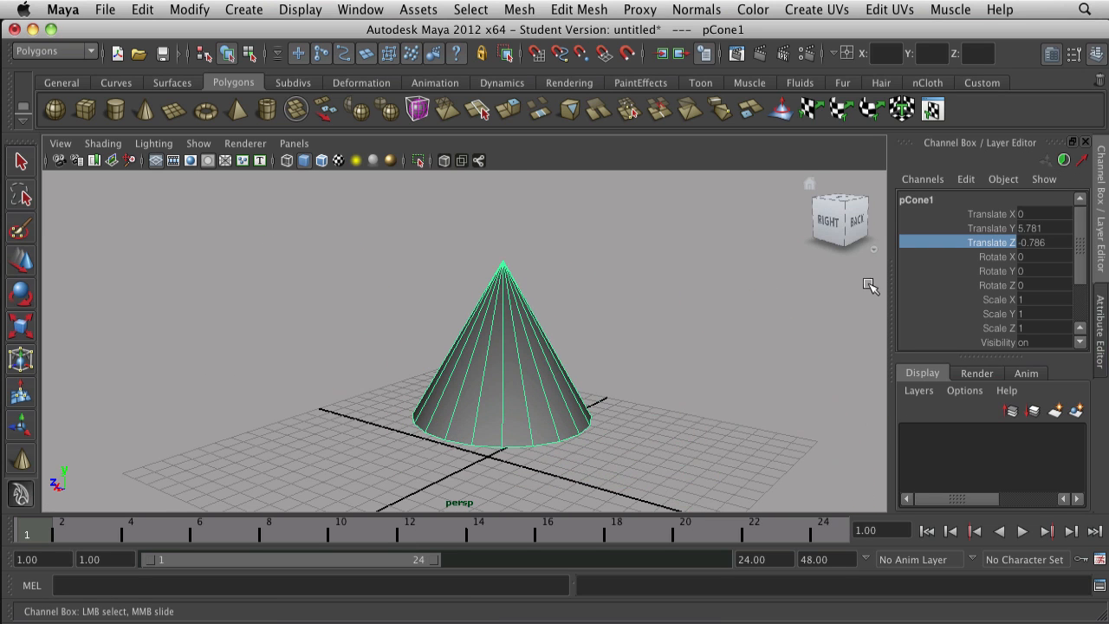
- Adjust the cone's Translate Z interactively in the viewport at fast channel speed to about 82.214
middle_click_drag(762, 338, 780, 357)
right_click_drag(781, 357, 509, 350, "alt")
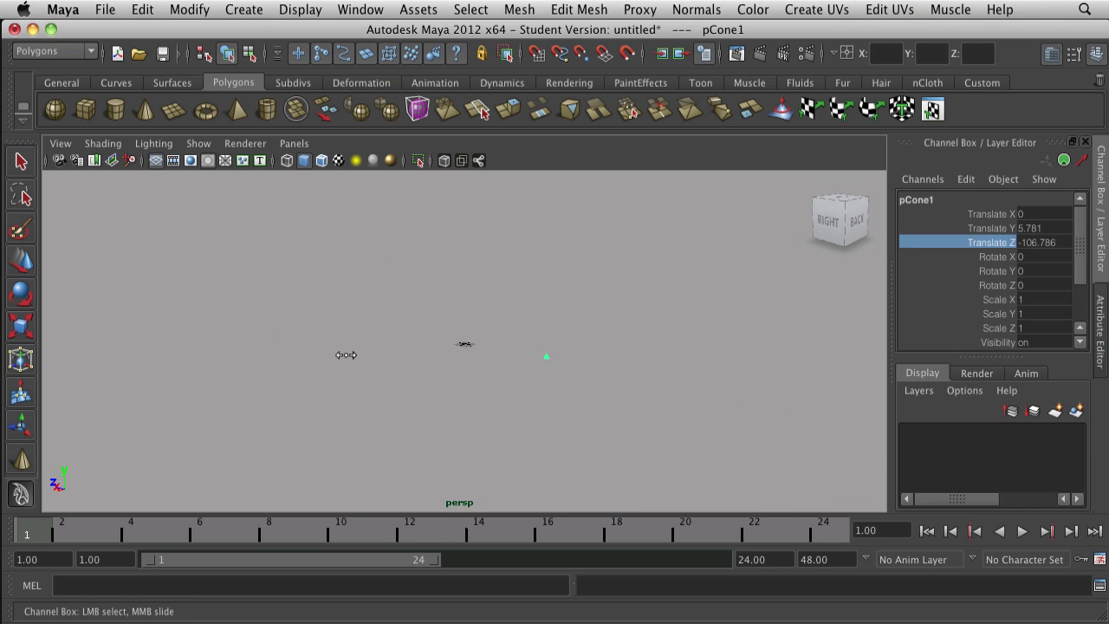
right_click_drag(517, 365, 641, 292, "alt")
scroll(678, 293, "up", 6)
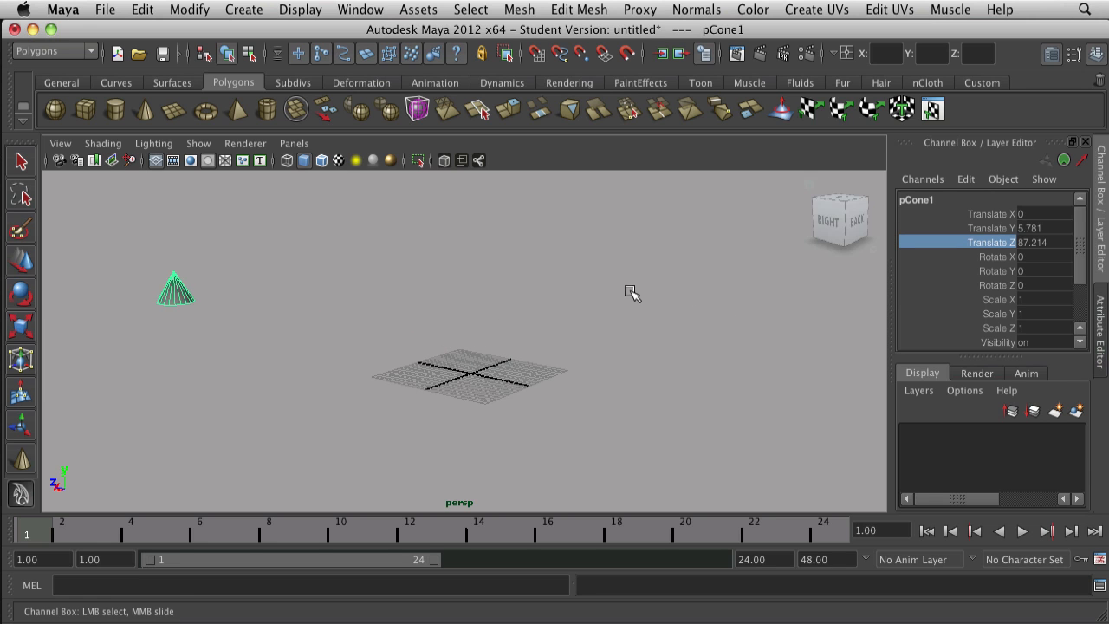
scroll(611, 357, "up", 1)
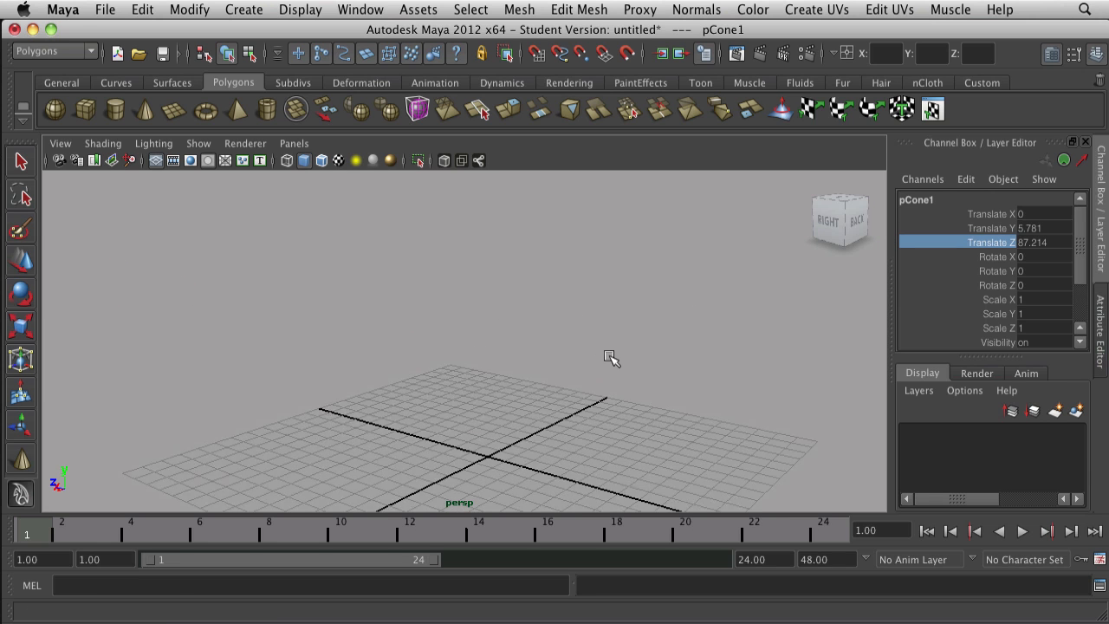
scroll(607, 360, "down", 2)
left_click_drag(610, 363, 602, 362, "alt")
scroll(630, 349, "up", 2)
middle_click_drag(629, 347, 613, 346)
scroll(532, 344, "down", 3)
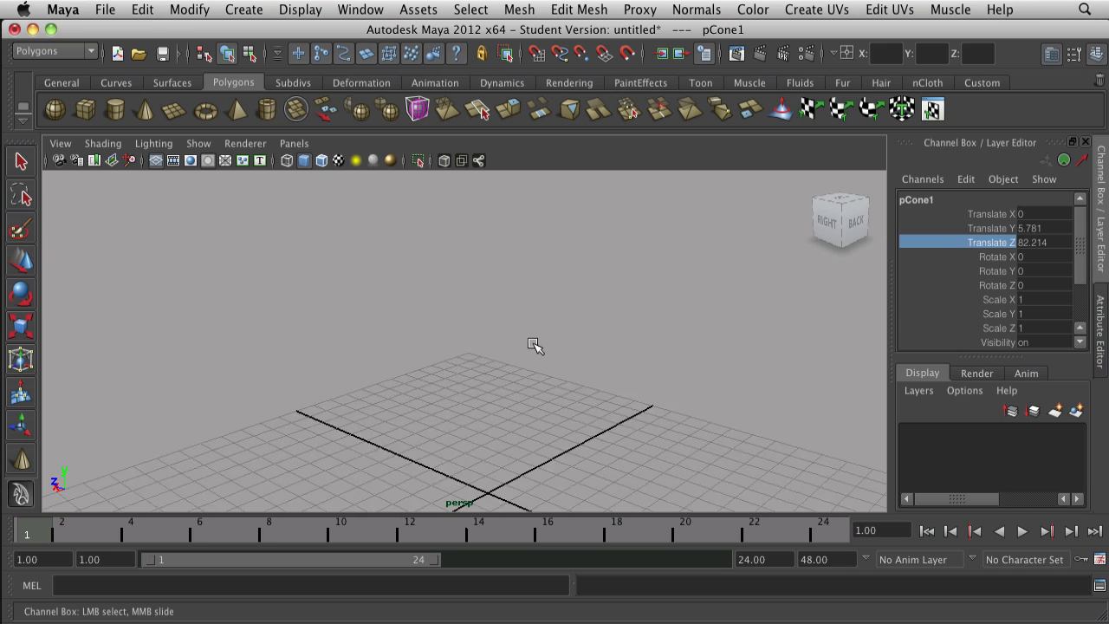
- Reset the cone's Translate Z and Translate Y to 0 and activate the Move tool
left_click(1032, 243)
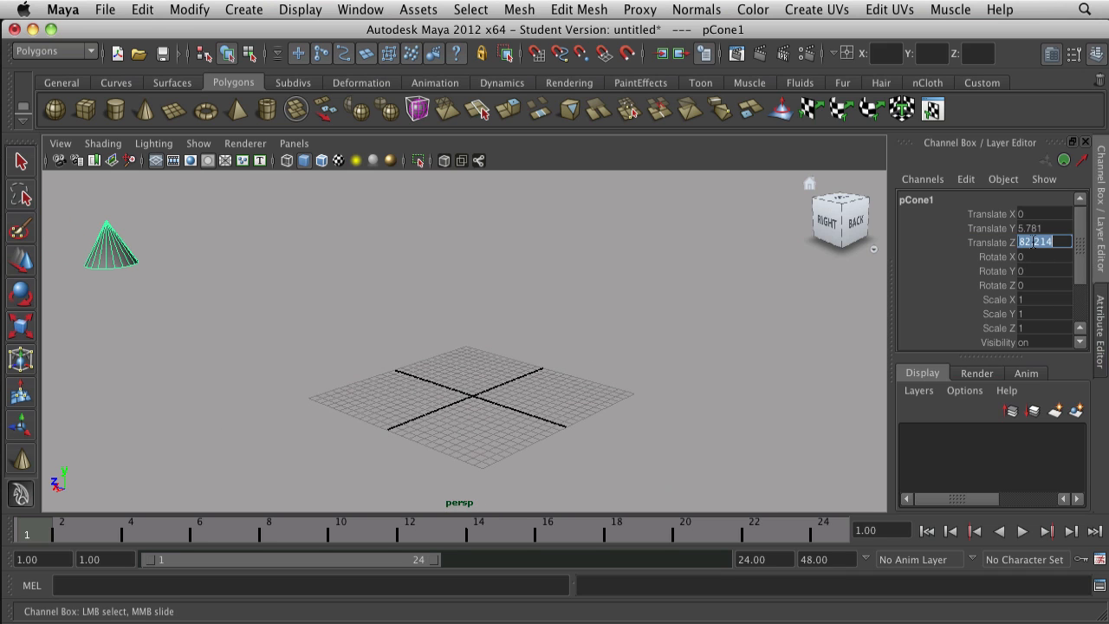
type("0")
left_click(1040, 228)
type("0")
key("Return")
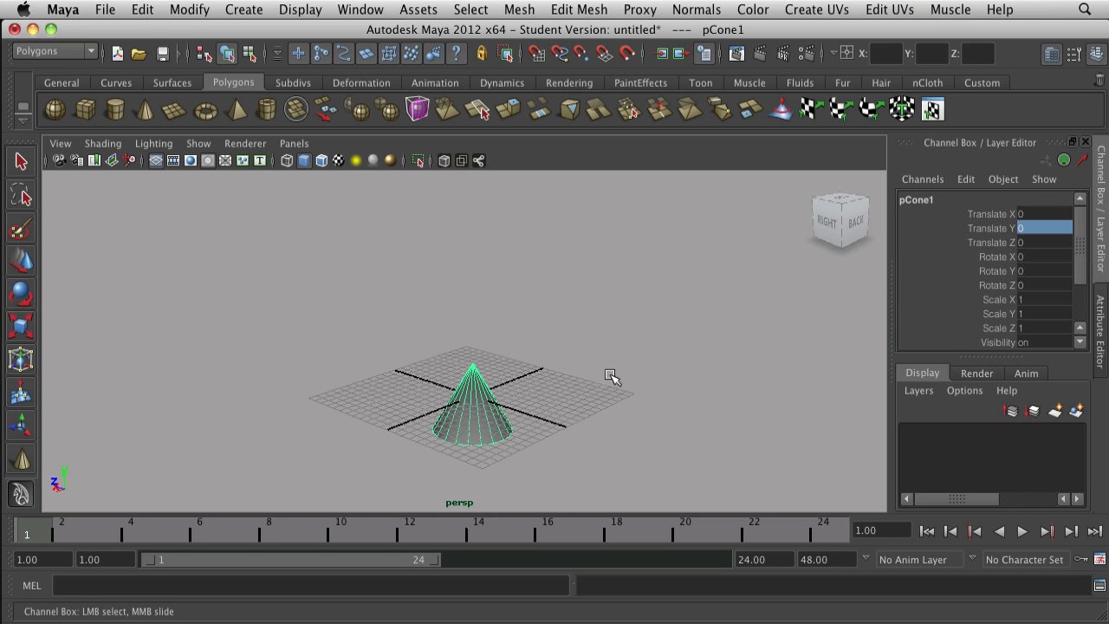
scroll(576, 428, "up", 2)
scroll(572, 382, "up", 4)
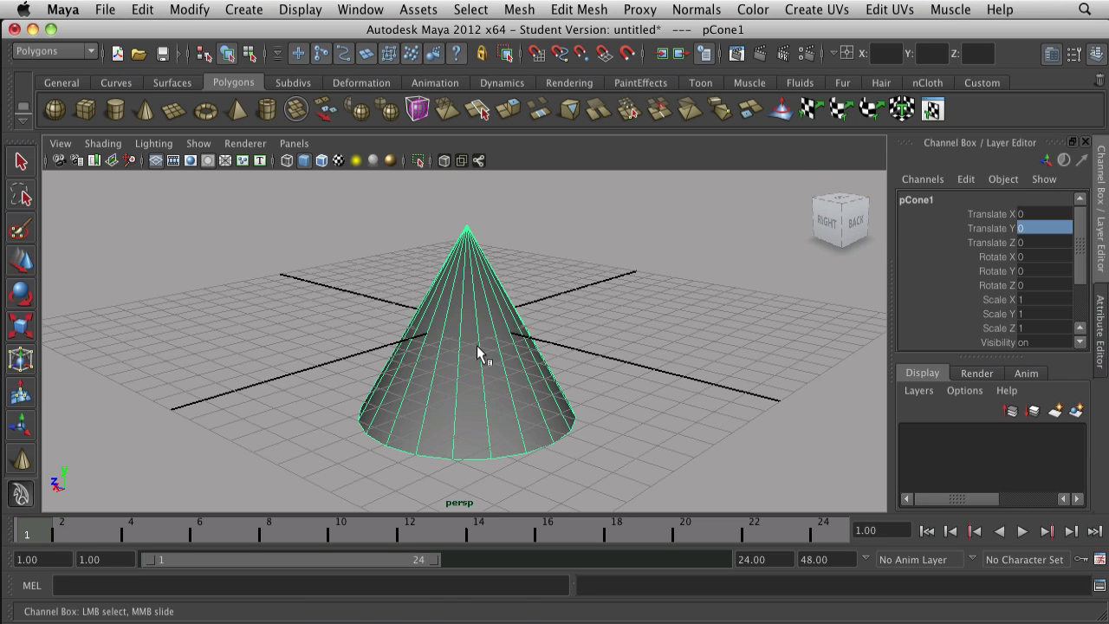
key("w")
left_click_drag(496, 343, 554, 417, "alt")
scroll(595, 416, "up", 5)
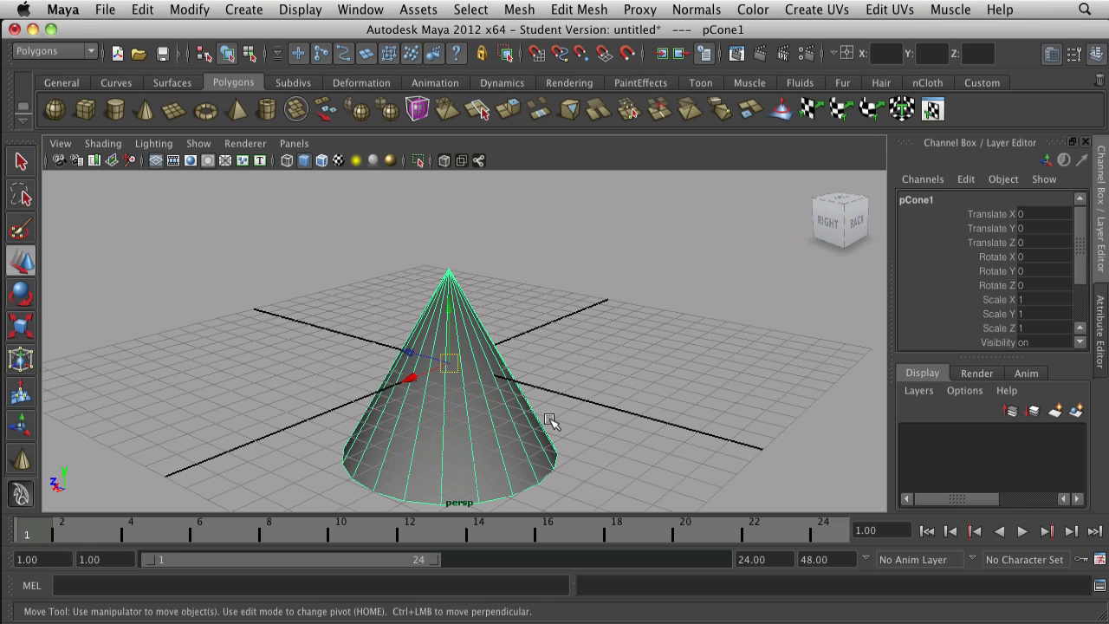
- Rename the pCone1 object as Cone and deselect it
double_click(917, 199)
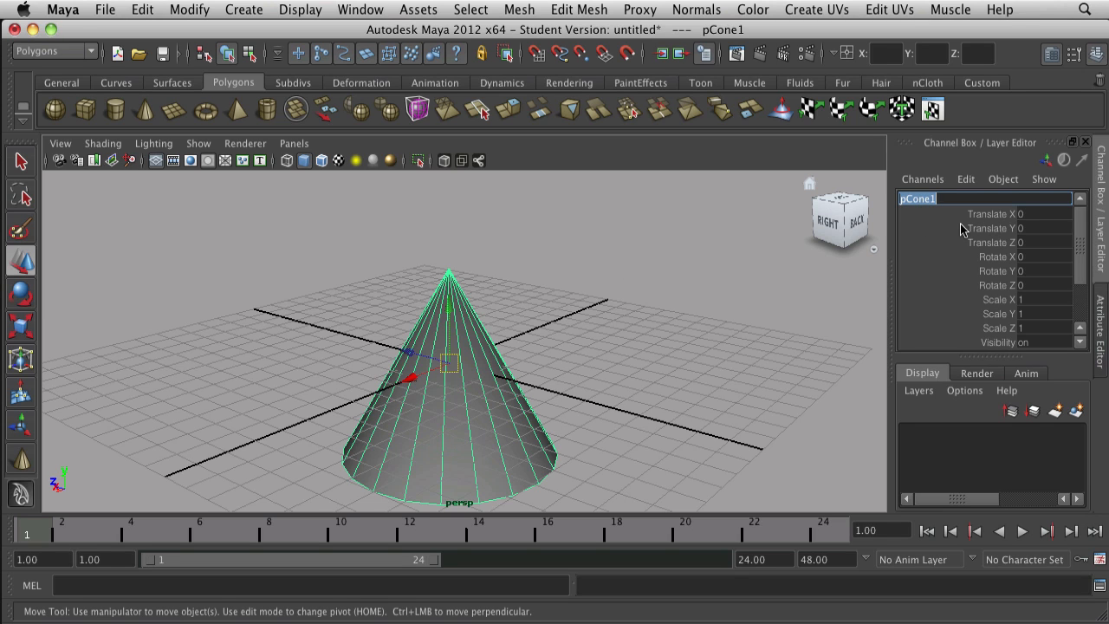
type("Cone")
key("Return")
left_click(699, 334)
scroll(680, 368, "down", 3)
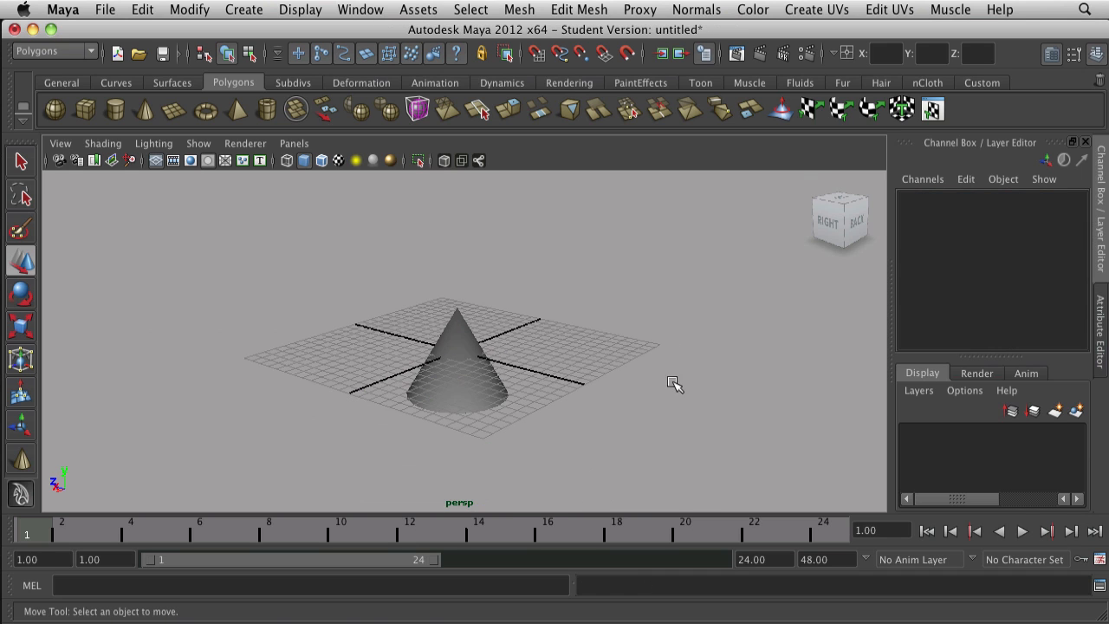
- Select the cone, move it up along the Y axis to about 5.054, and deselect it
left_click(468, 382)
mouse_move(579, 393)
left_mouse_down("alt")
mouse_move(456, 404)
mouse_move(557, 396)
left_mouse_up("alt")
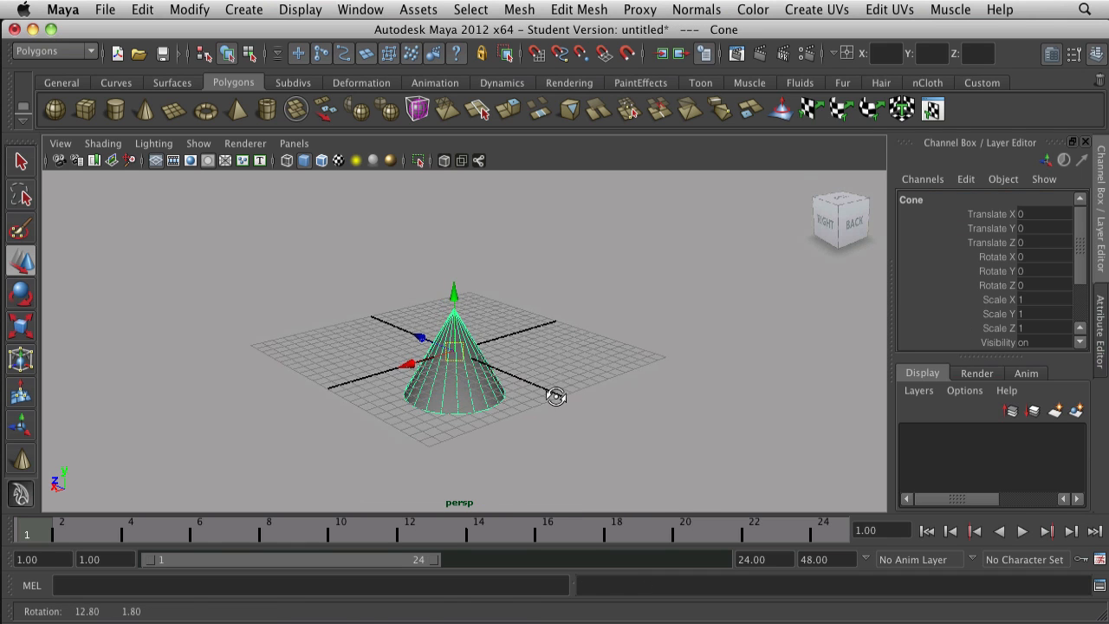
scroll(540, 406, "up", 3)
left_click_drag(454, 305, 466, 206)
scroll(537, 381, "down", 3)
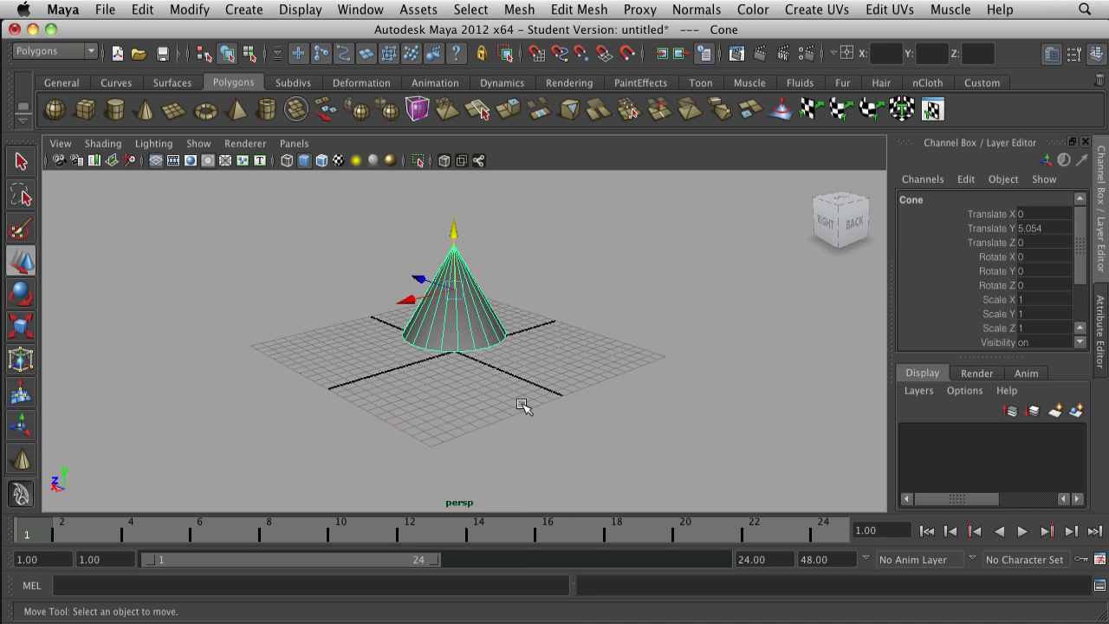
left_click_drag(523, 404, 565, 401, "alt")
left_click(564, 402)
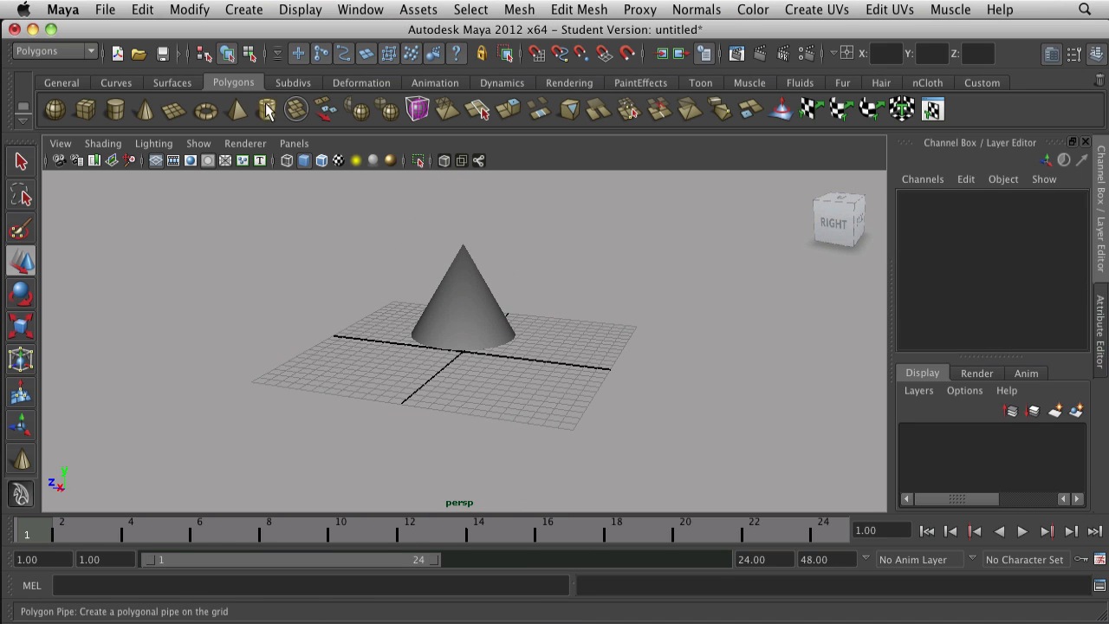
- Open the Outliner beside the cone and select the Cone object in it
left_click(358, 7)
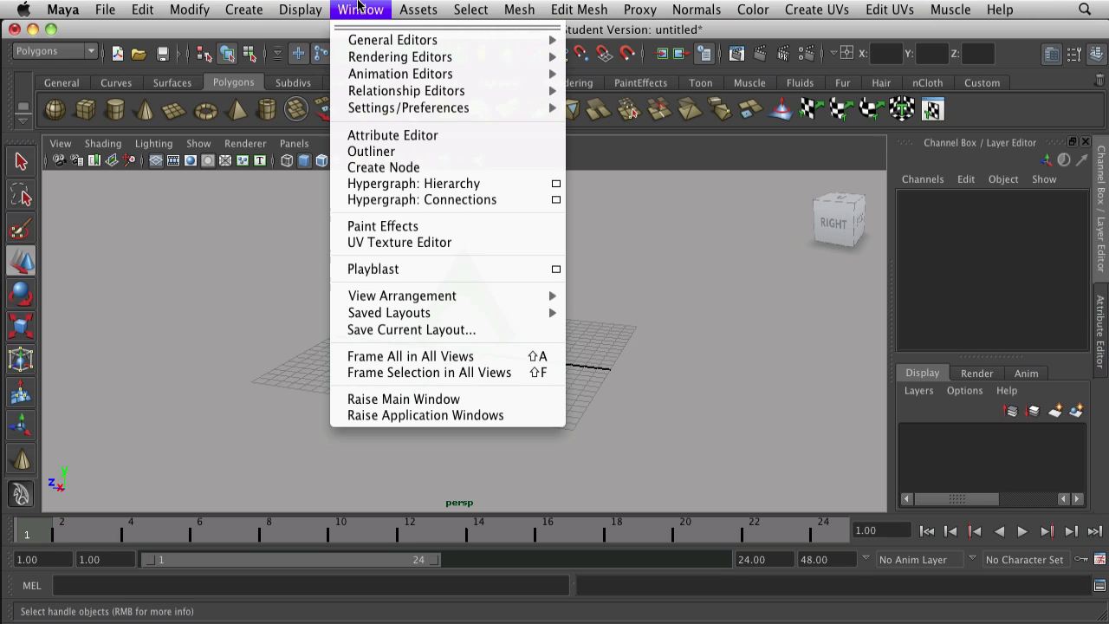
left_click(377, 152)
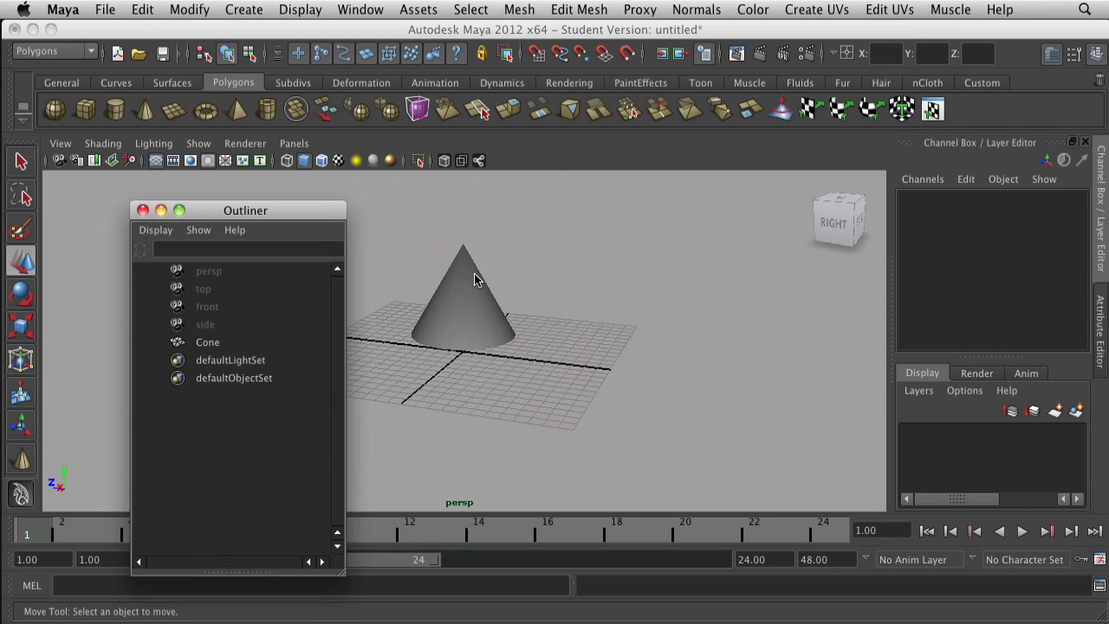
left_click_drag(315, 215, 274, 182)
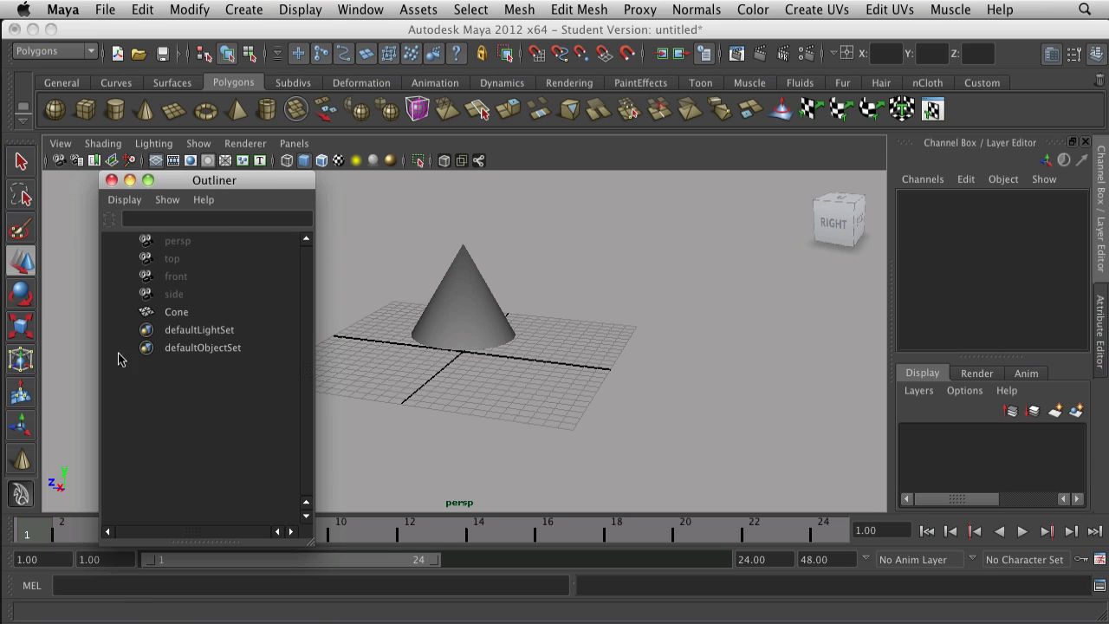
left_click(184, 310)
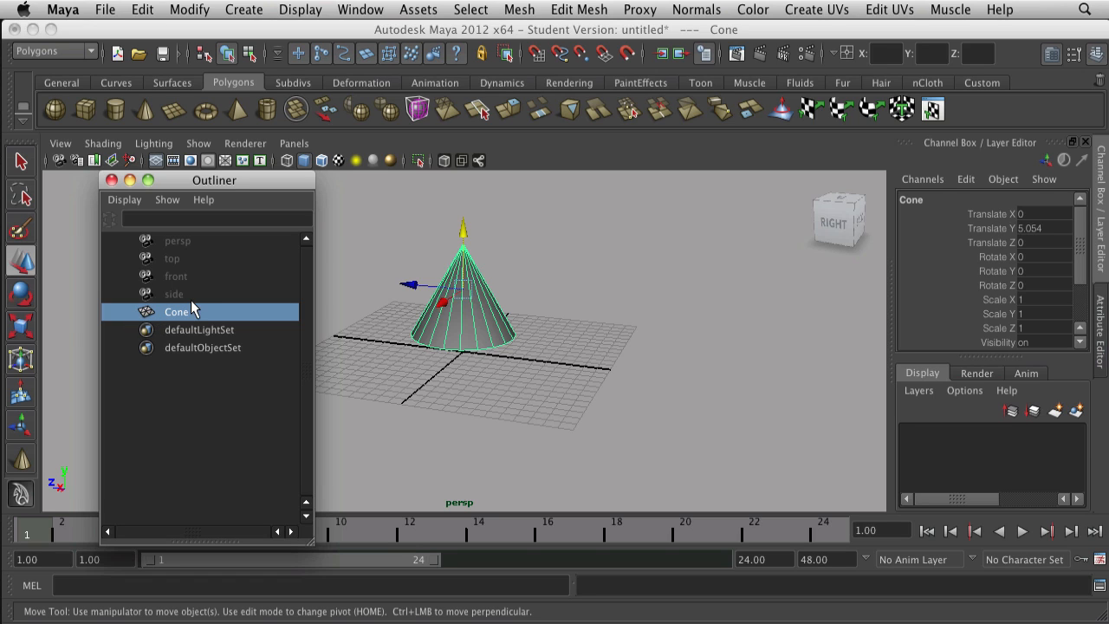
- Select the persp, top, front and side cameras in the Outliner to examine their channels, and clear the selection
left_click(177, 277)
left_click(176, 246)
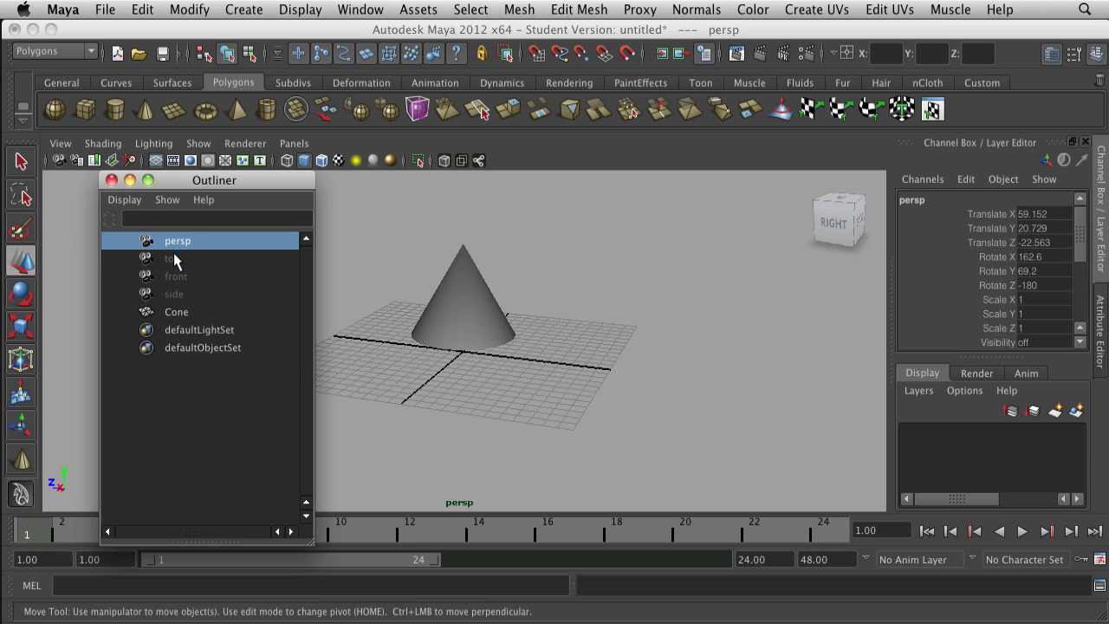
left_click(174, 258)
left_click(176, 276)
left_click(178, 292)
double_click(177, 277)
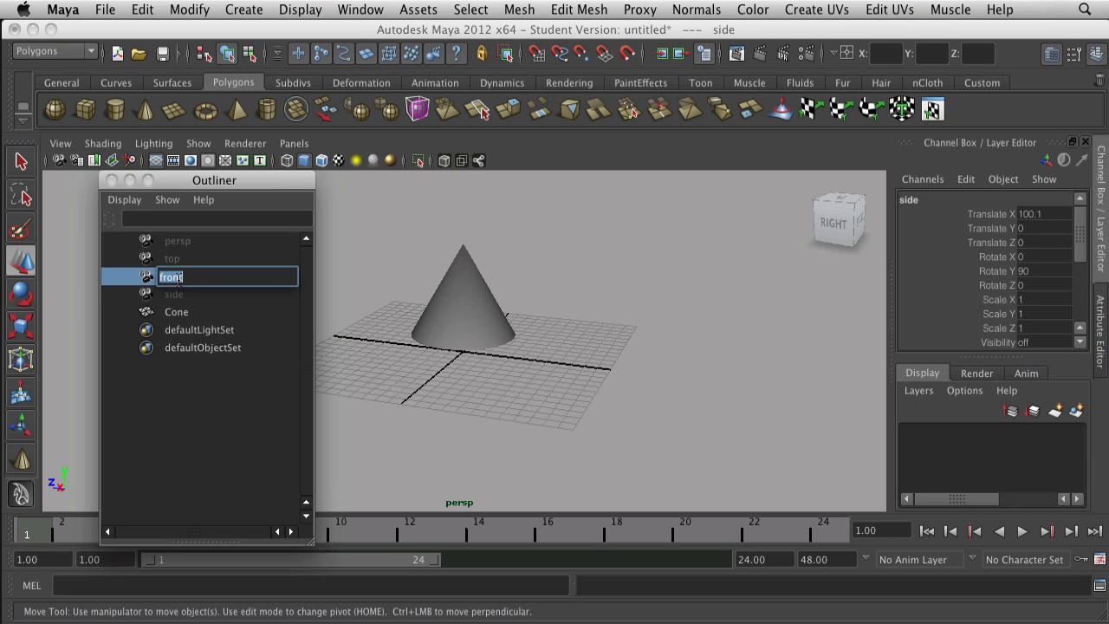
left_click(172, 295)
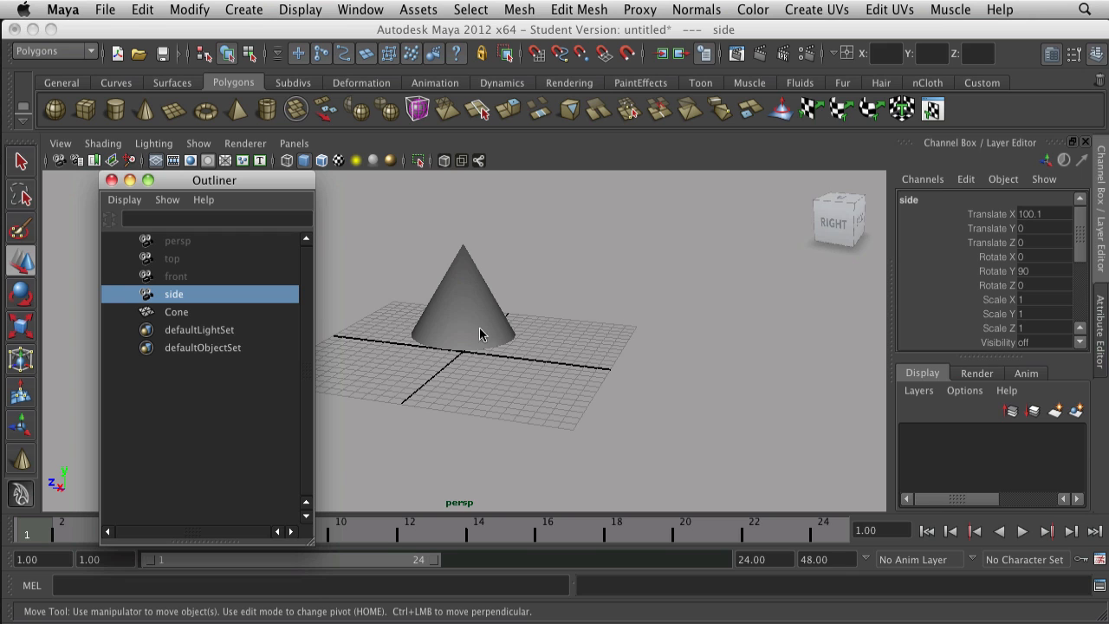
left_click(655, 347)
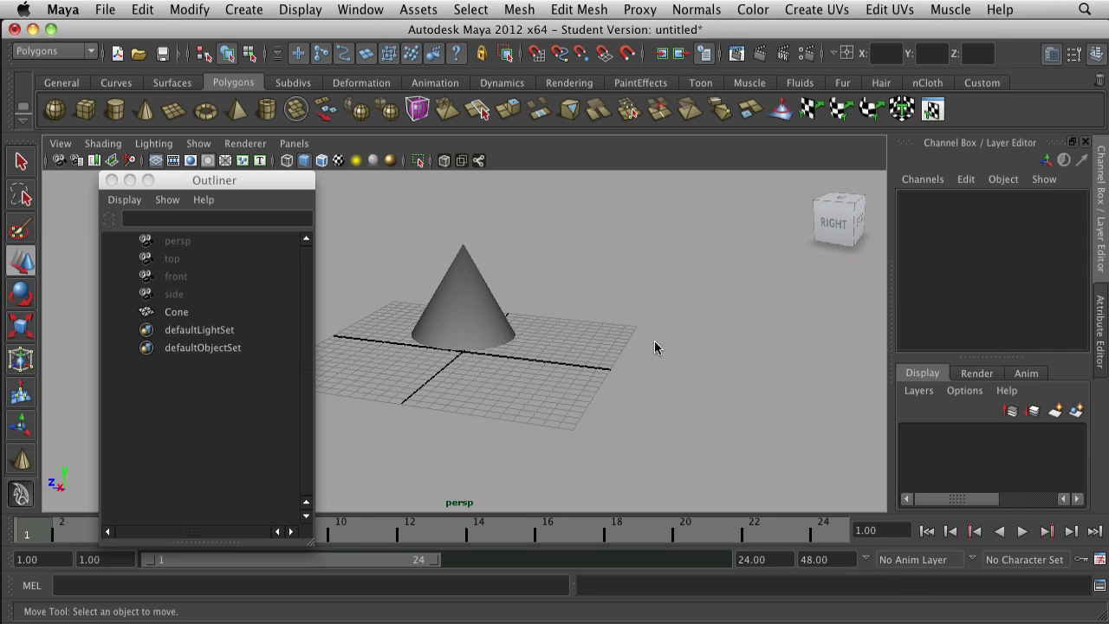
- Switch between the four-view layout and single views, and return to the full perspective view of the cone
key("space")
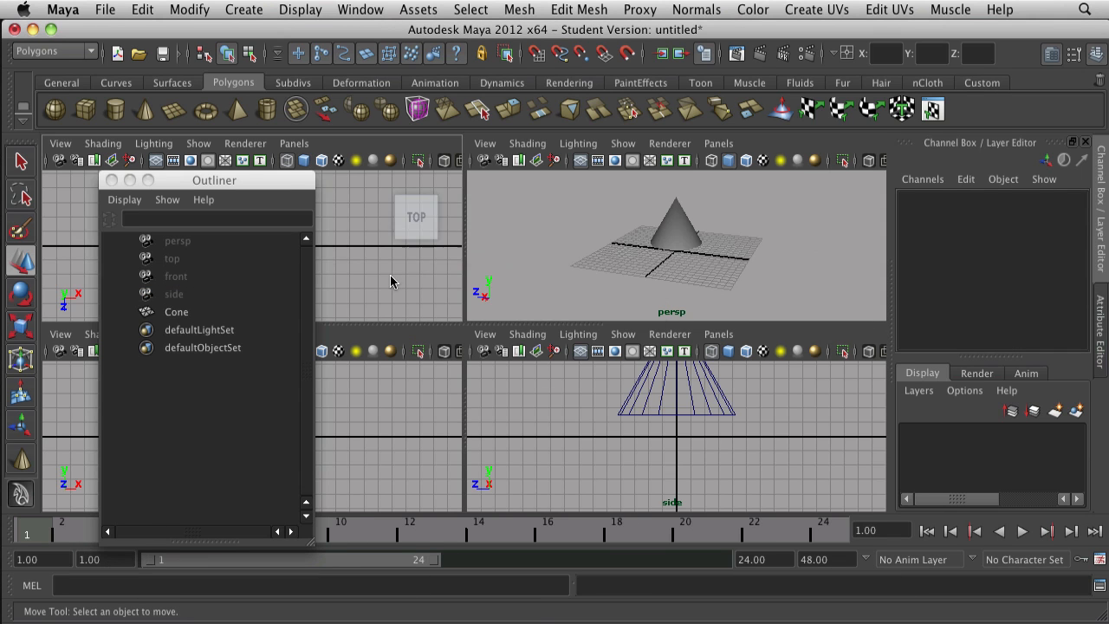
key("space")
key("space")
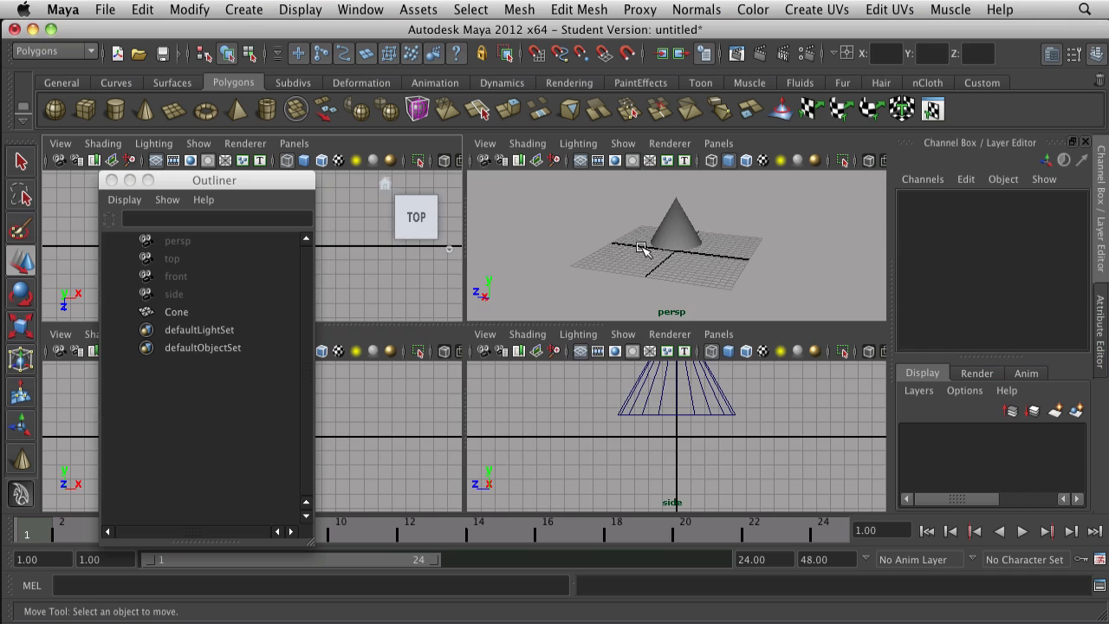
key("space")
key("space")
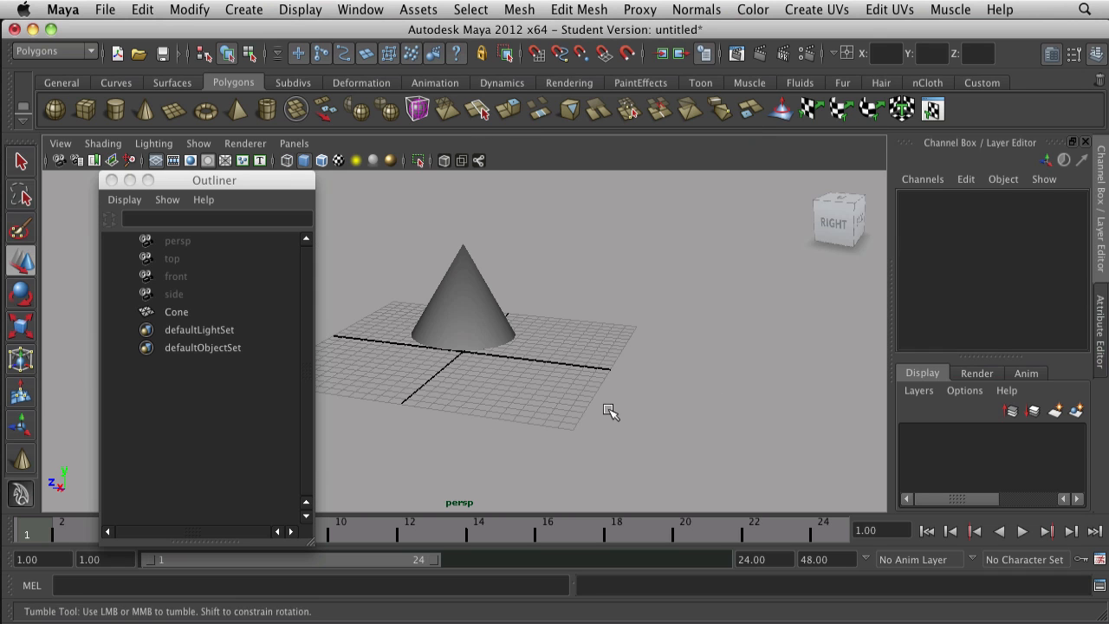
left_click_drag(609, 411, 556, 396, "alt")
middle_click_drag(556, 395, 644, 406, "alt")
scroll(650, 347, "up", 3)
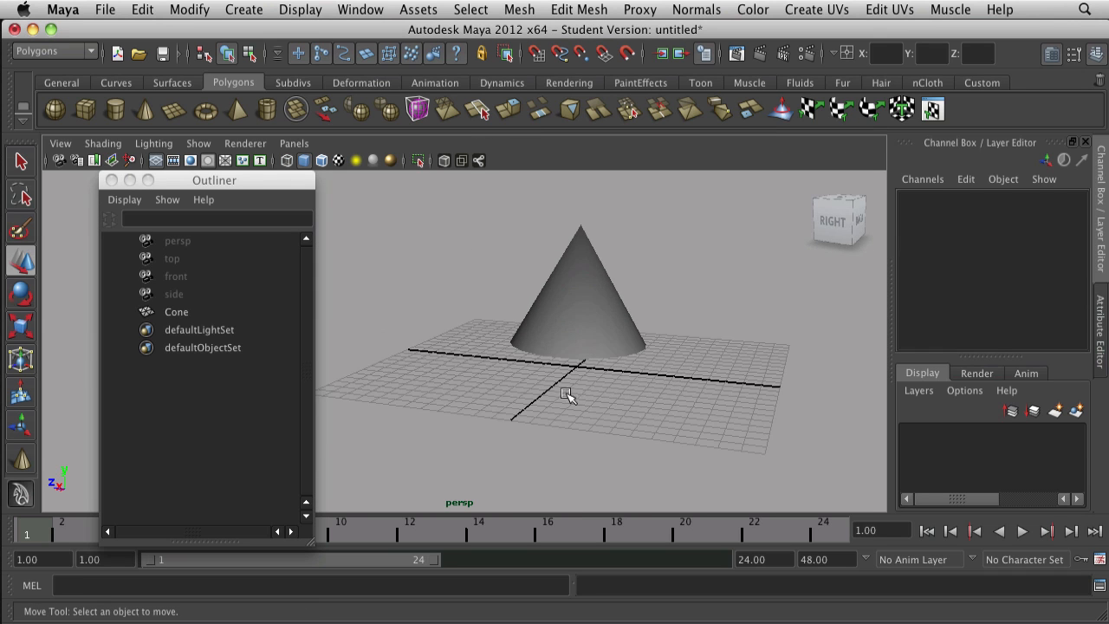
- Select defaultLightSet and defaultObjectSet in the Outliner to examine them
left_click(191, 331)
left_click(195, 344)
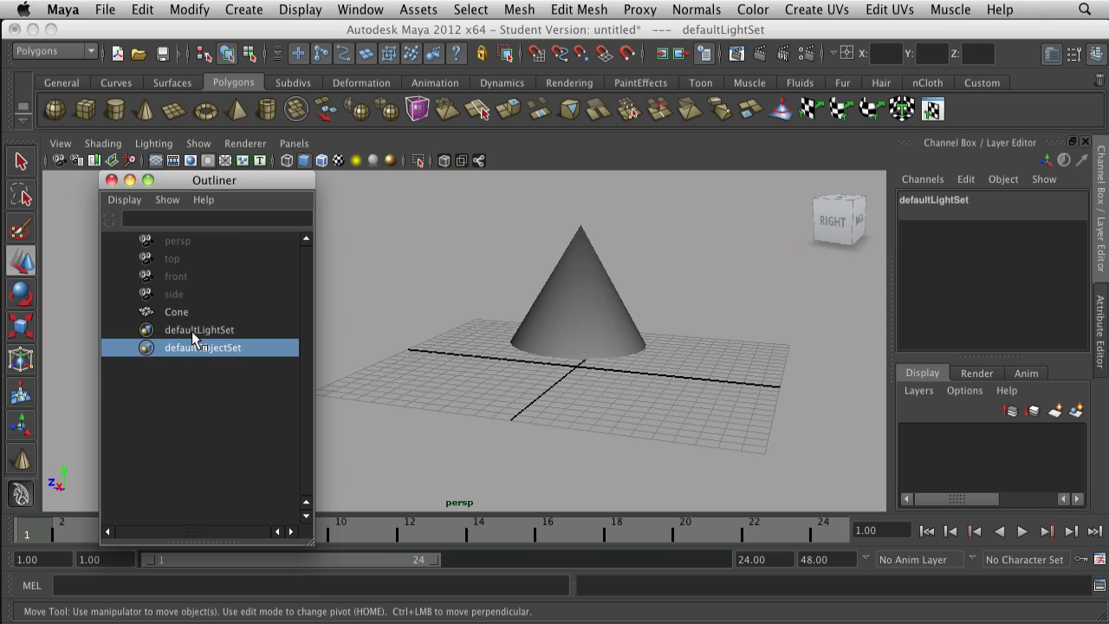
left_click(191, 331)
left_click(199, 348)
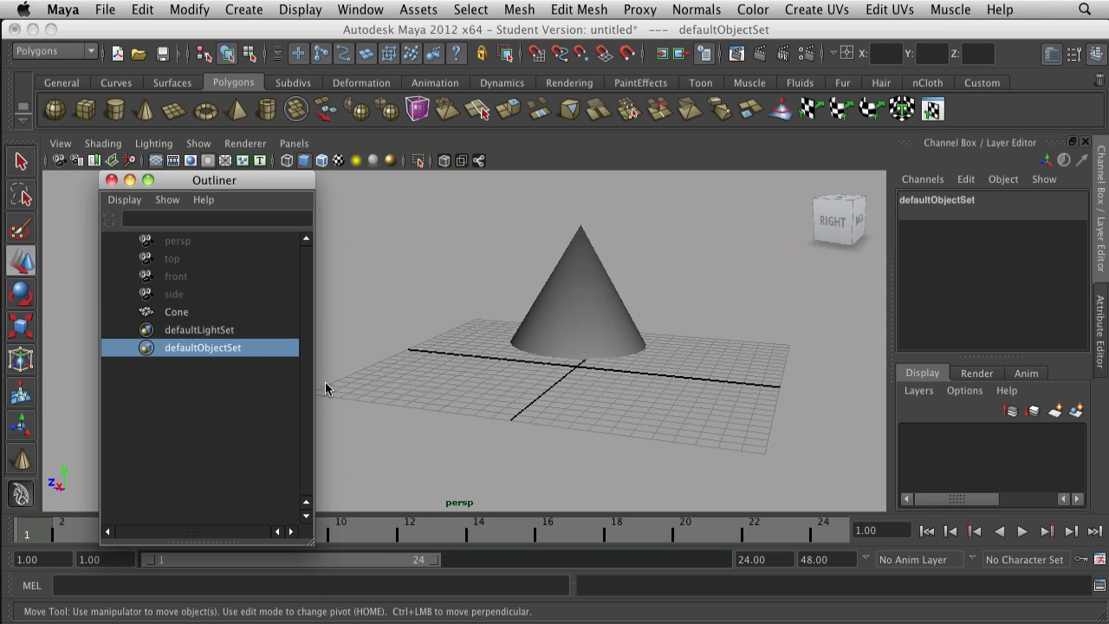
scroll(455, 390, "down", 3)
left_click_drag(607, 366, 545, 394, "alt")
right_click_drag(545, 393, 696, 419, "alt")
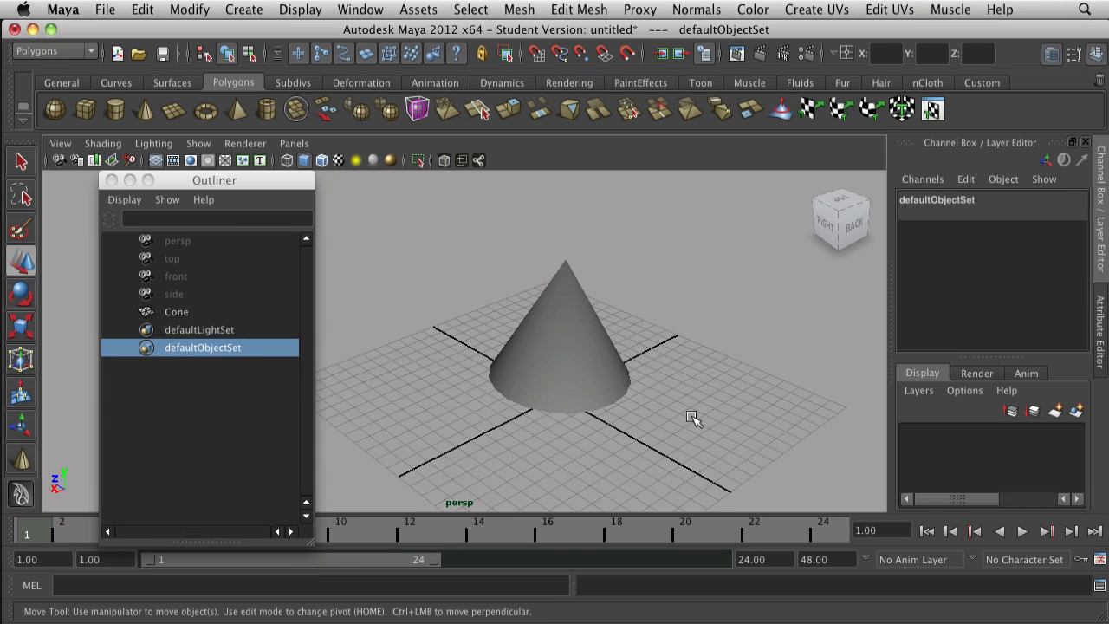
- Select defaultLightSet and the Cone object in turn in the Outliner to examine their channels
middle_click_drag(651, 323, 542, 293, "alt")
left_click_drag(541, 292, 496, 345, "alt")
middle_click_drag(508, 401, 537, 415, "alt")
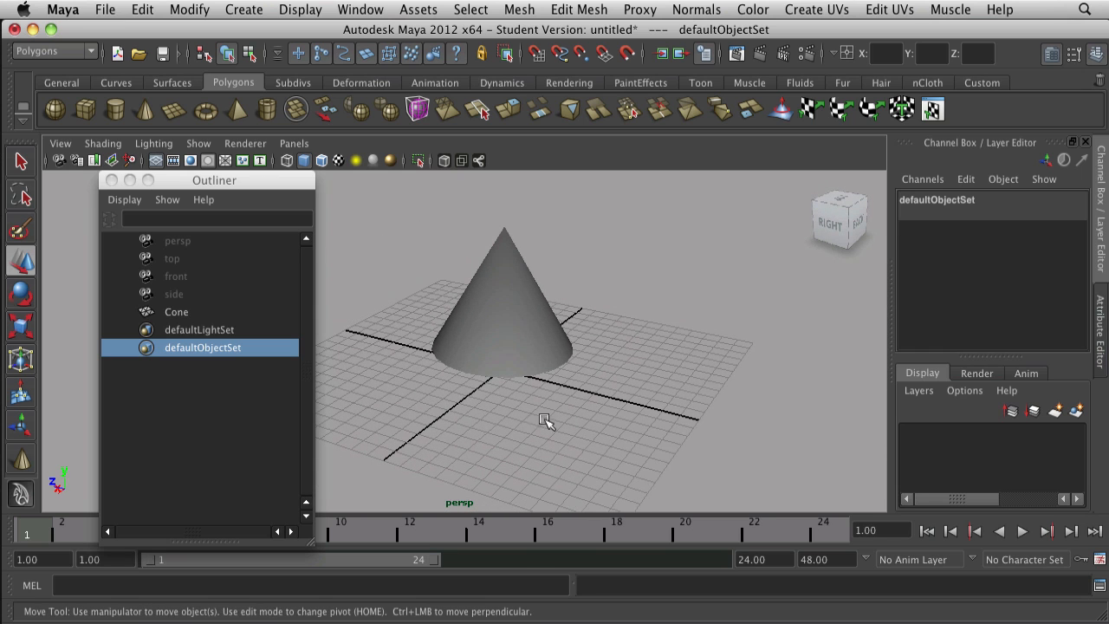
left_click(202, 329)
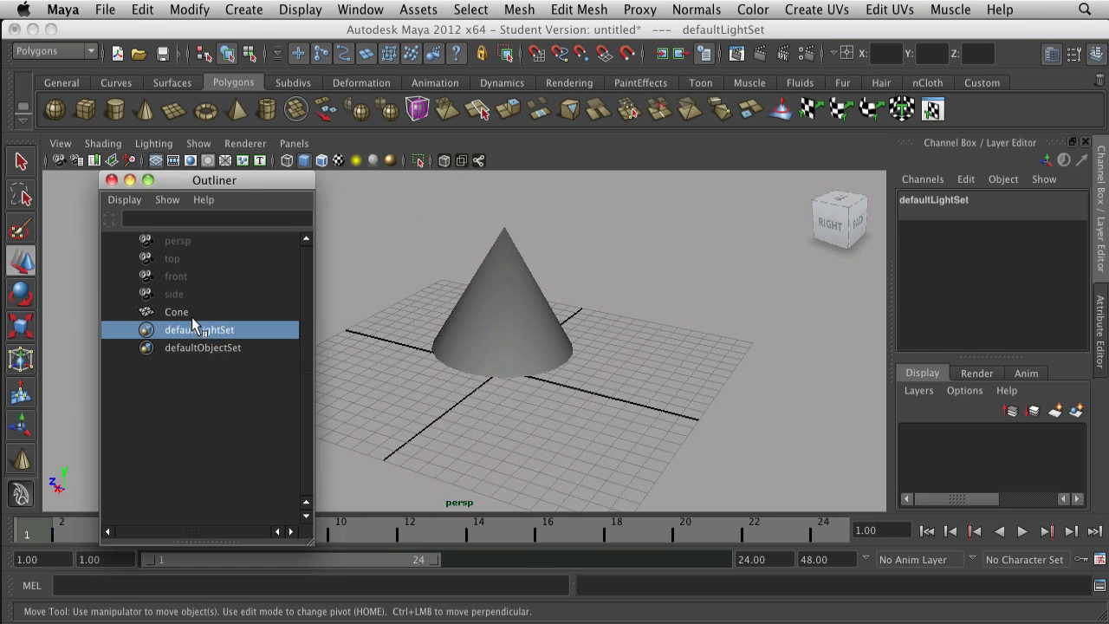
left_click(192, 314)
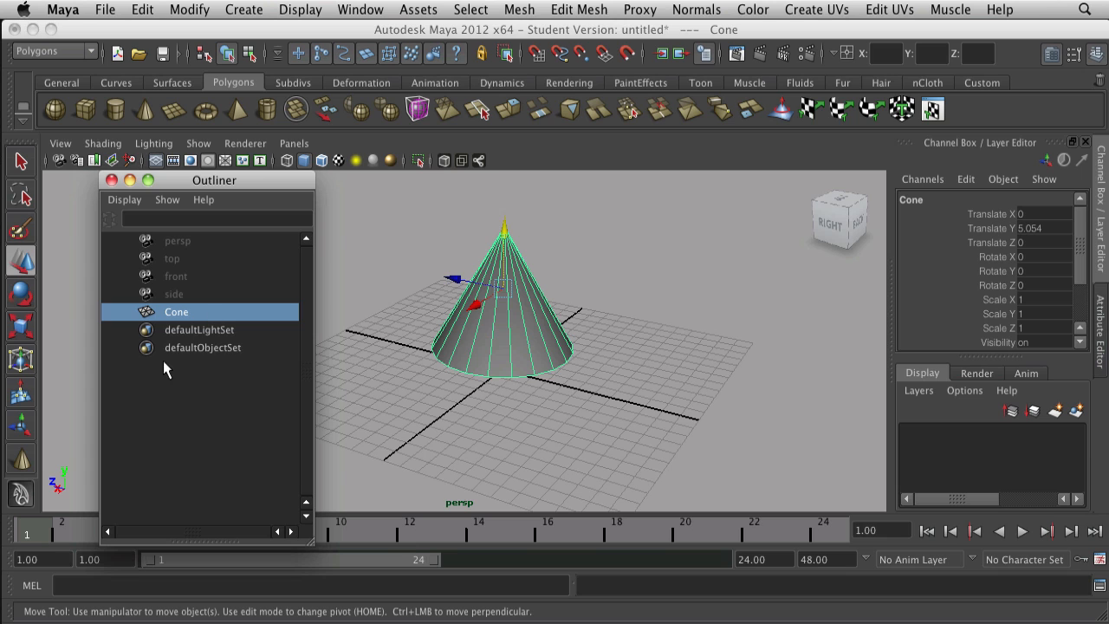
- Clear the selection, reposition the Outliner so it sits clear of the cone, and reselect the Cone object from its list
left_click_drag(205, 182, 230, 169)
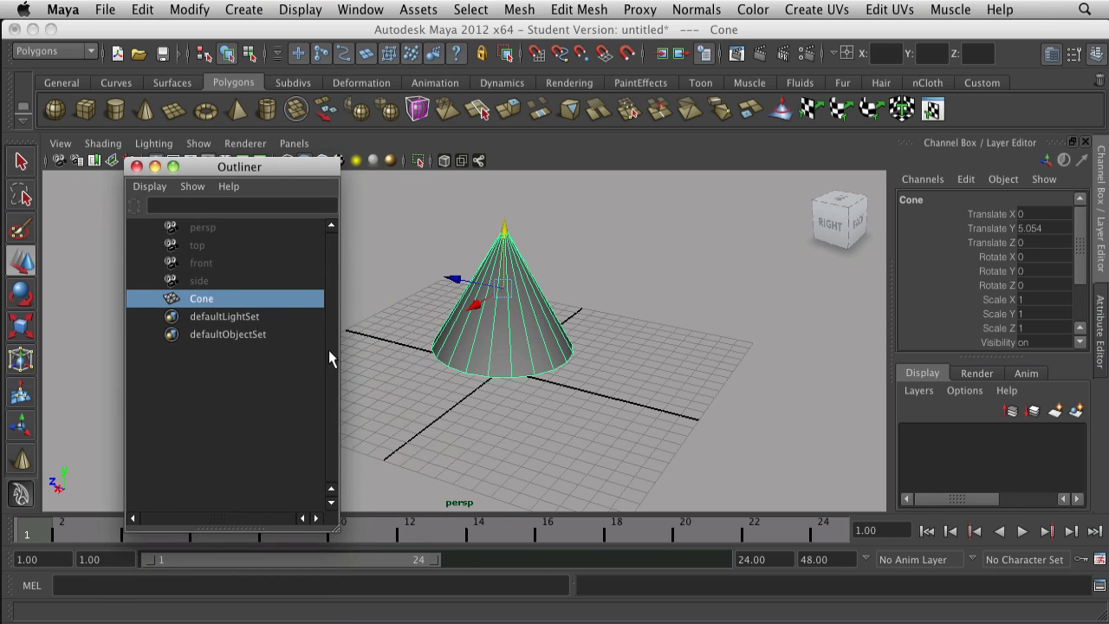
left_click(409, 371)
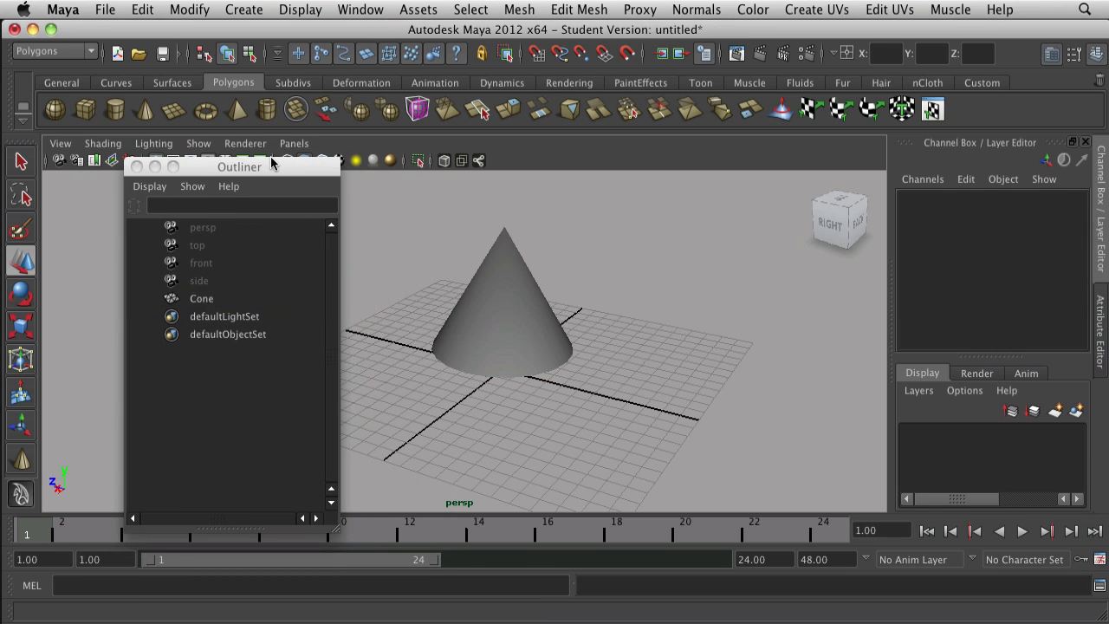
left_click_drag(263, 170, 223, 204)
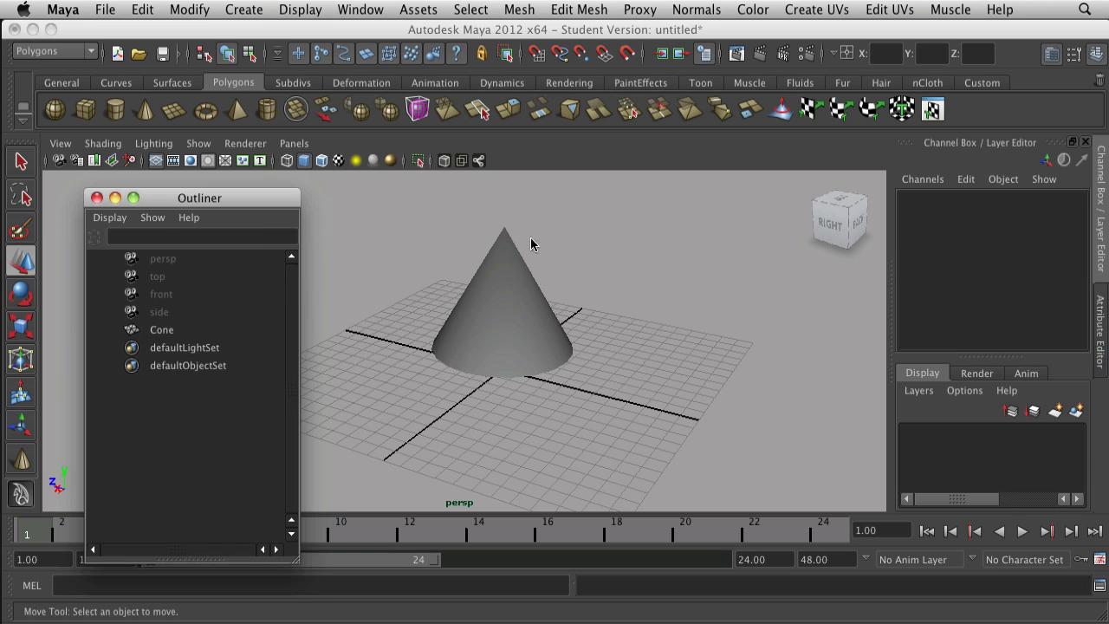
left_click(158, 333)
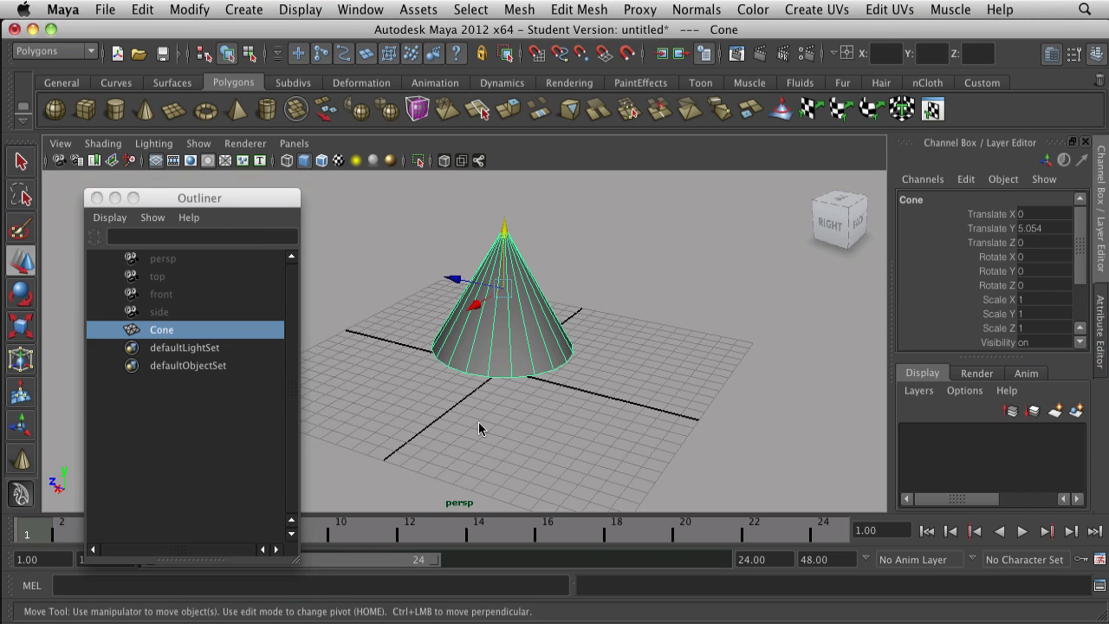